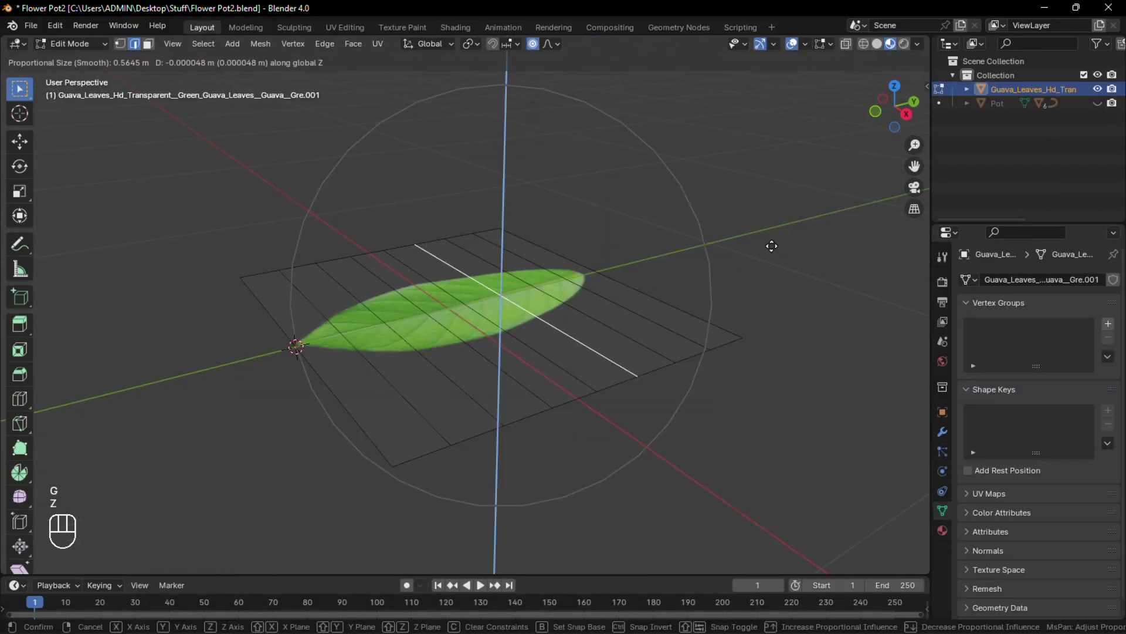
Move the selected crosswise edge of the leaf plane along the Z axis with smooth proportional editing
key("z")
left_click(807, 254)
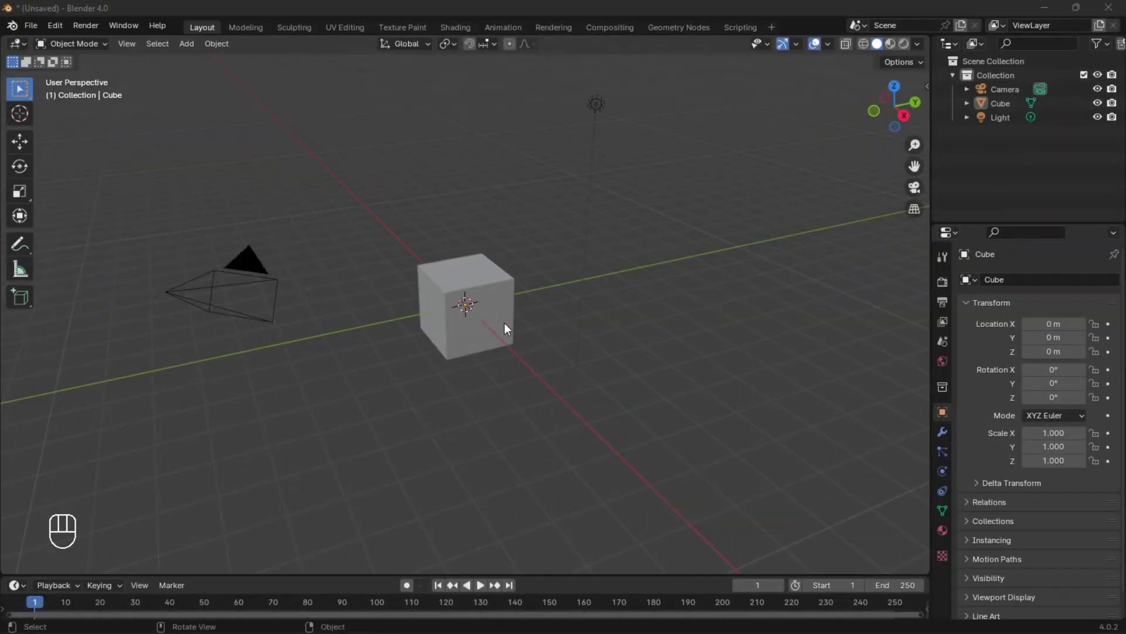
Replace the default cube with a cylinder that has 24 vertices
left_click(482, 314)
key("Delete")
key("shift+a")
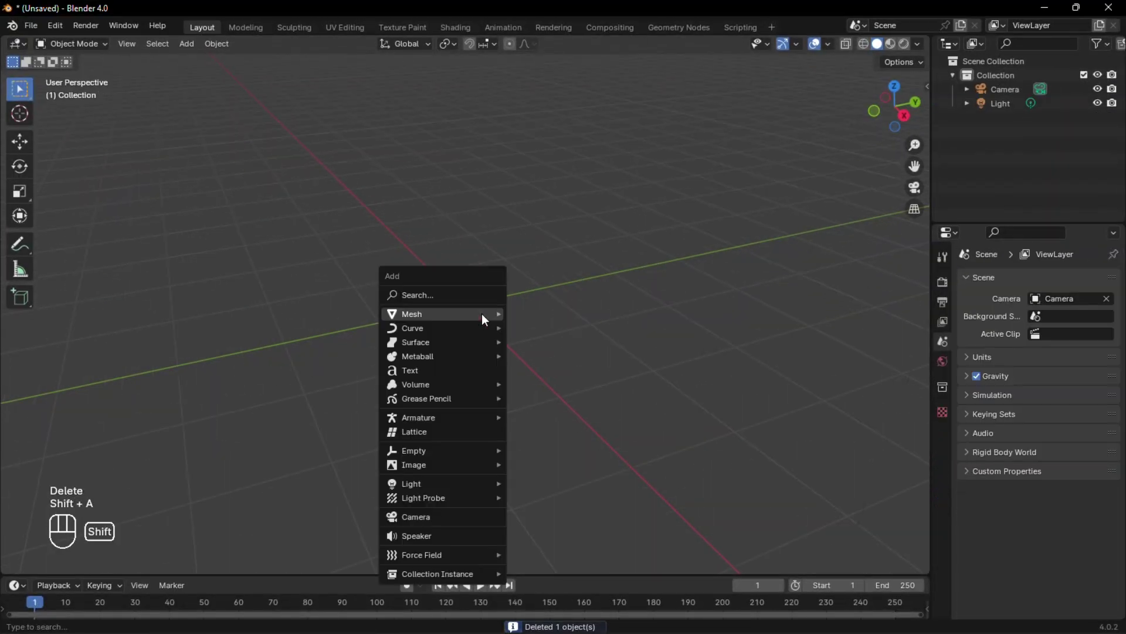
mouse_move(482, 313)
left_click(550, 385)
left_click(55, 563)
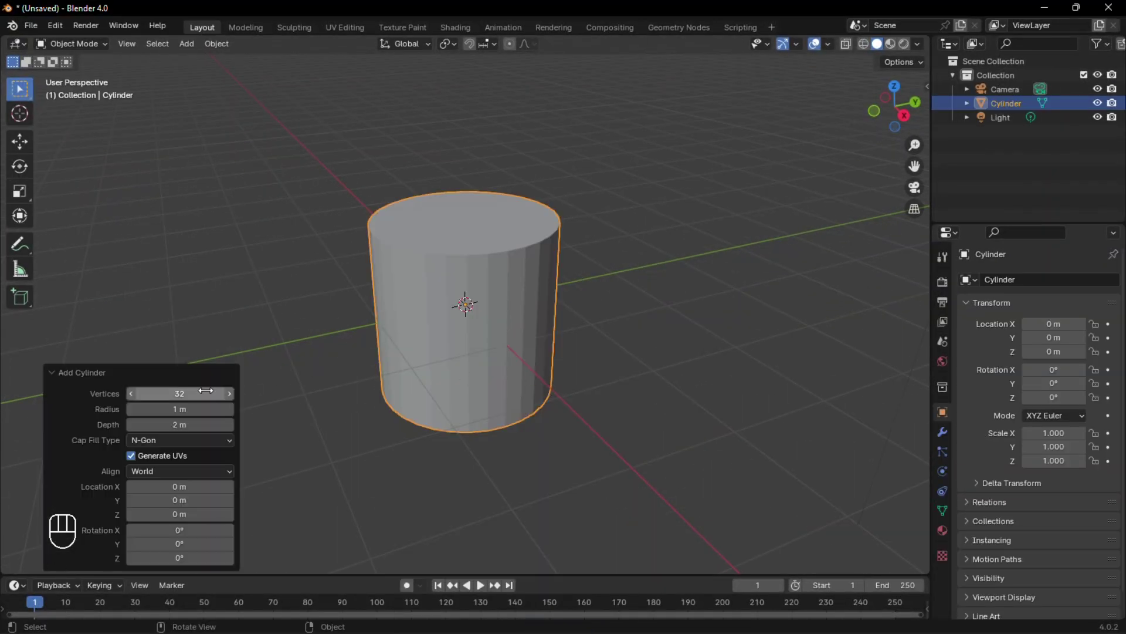
left_click(205, 392)
type("24")
key("Return")
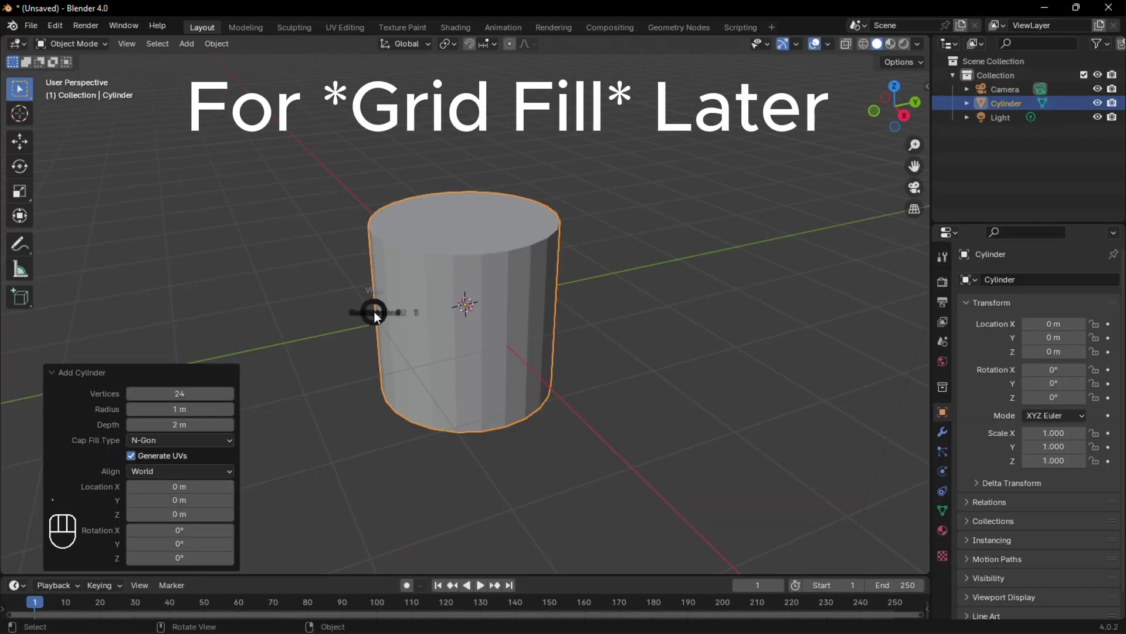
Scale the cylinder's top edge loop to about 1.5 times its size and raise it along Z, tapering the body downward
left_click(345, 287)
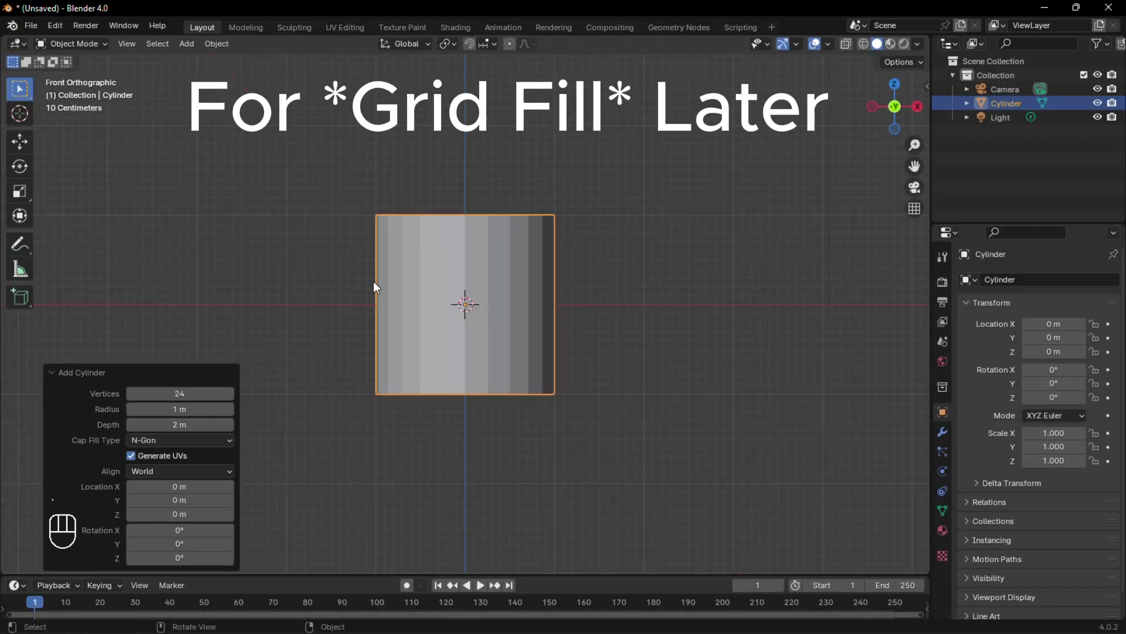
scroll(387, 284, "up", 3)
key("Tab")
key("2")
left_click(524, 150, "alt")
key("s")
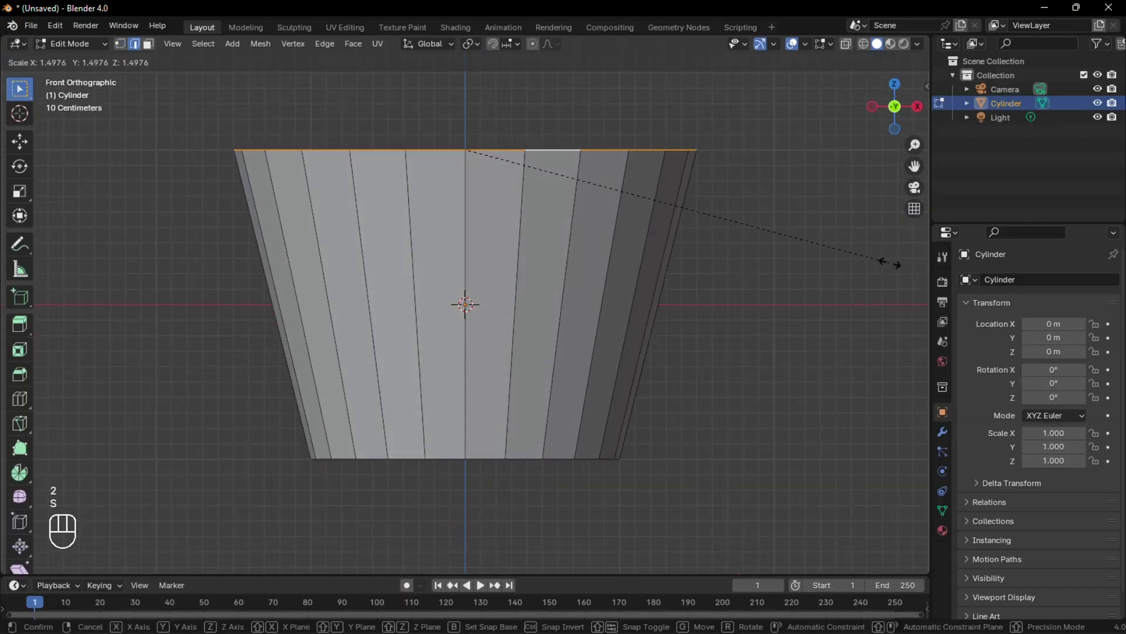
left_click(893, 262)
key("g")
key("z")
left_click(806, 227)
key("s")
left_click(810, 239)
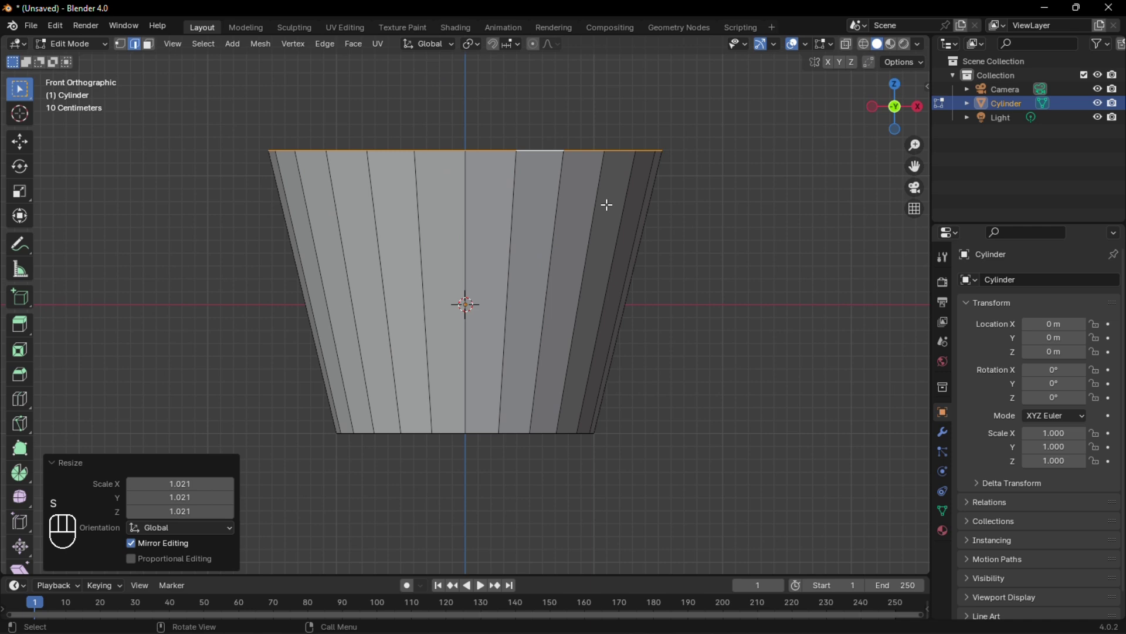
Add a loop cut near the top of the tapered body and extrude the face band above it outward as a rim
left_click(663, 97)
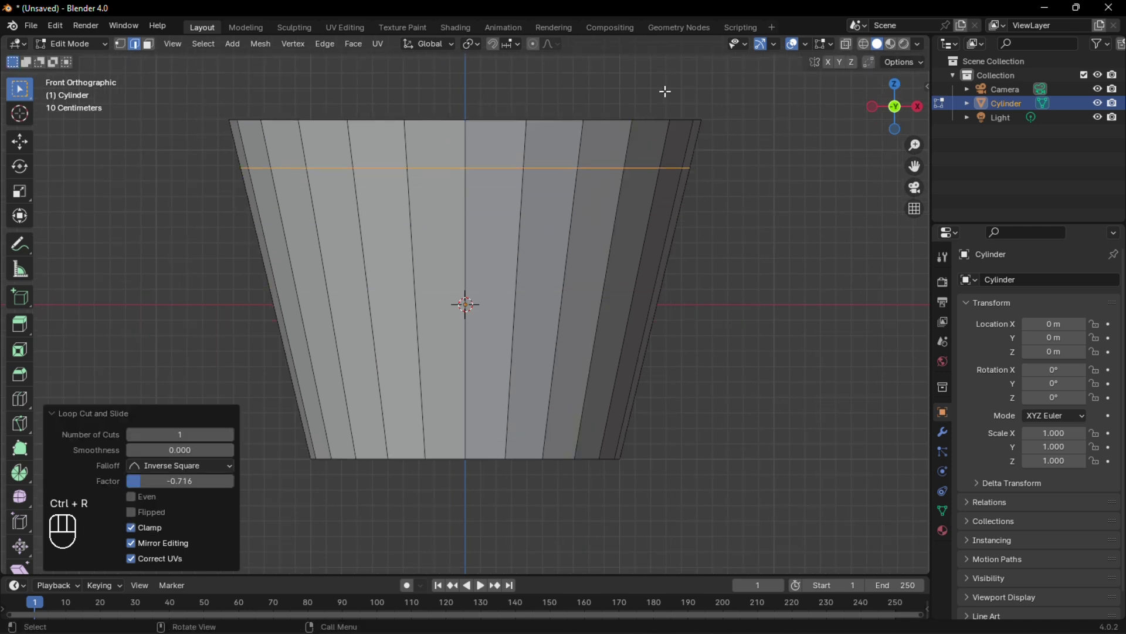
key("3")
left_click(535, 170, "alt")
middle_click_drag(535, 170, 547, 254)
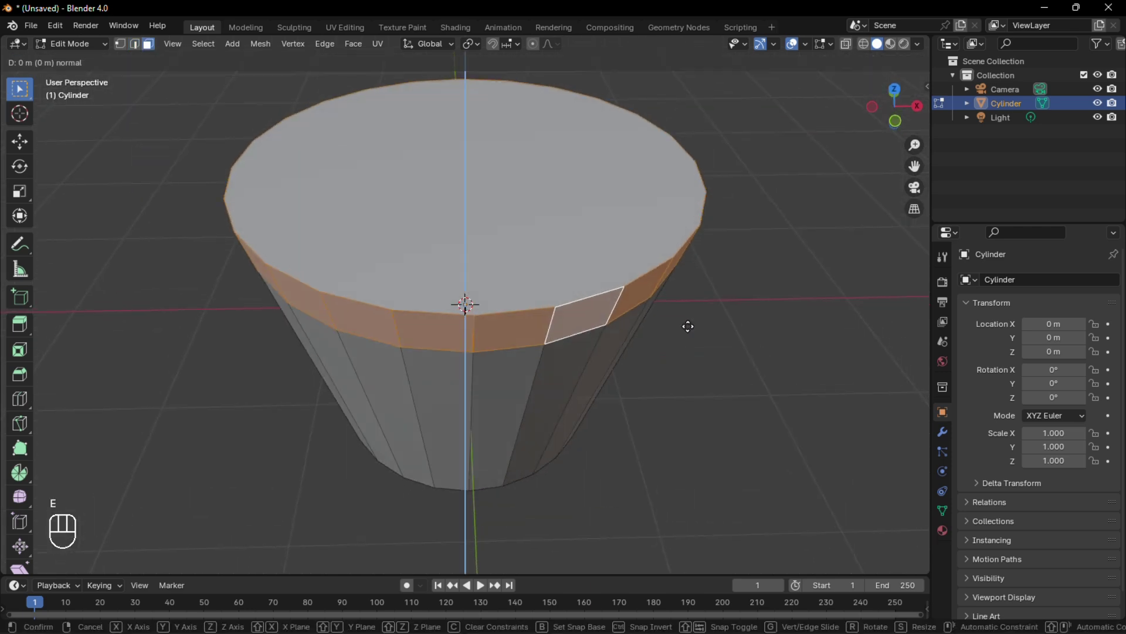
key("s")
left_click(711, 343)
Extrude the top face down into the pot and scale it to about 0.91
left_click(487, 197)
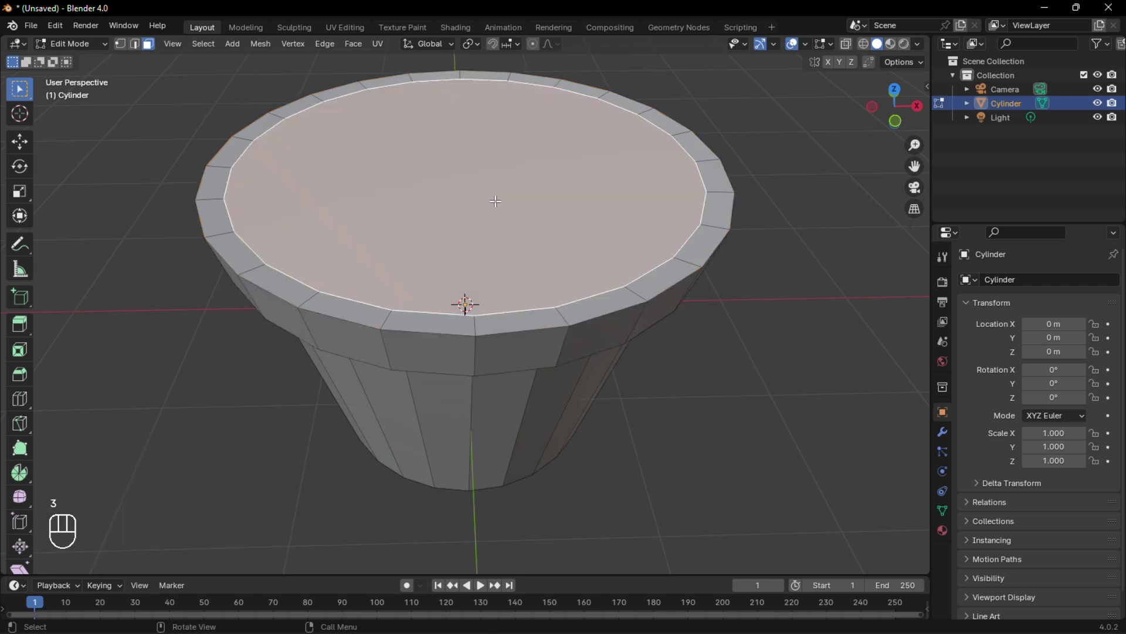
key("e")
left_click(494, 230)
key("s")
left_click(761, 225)
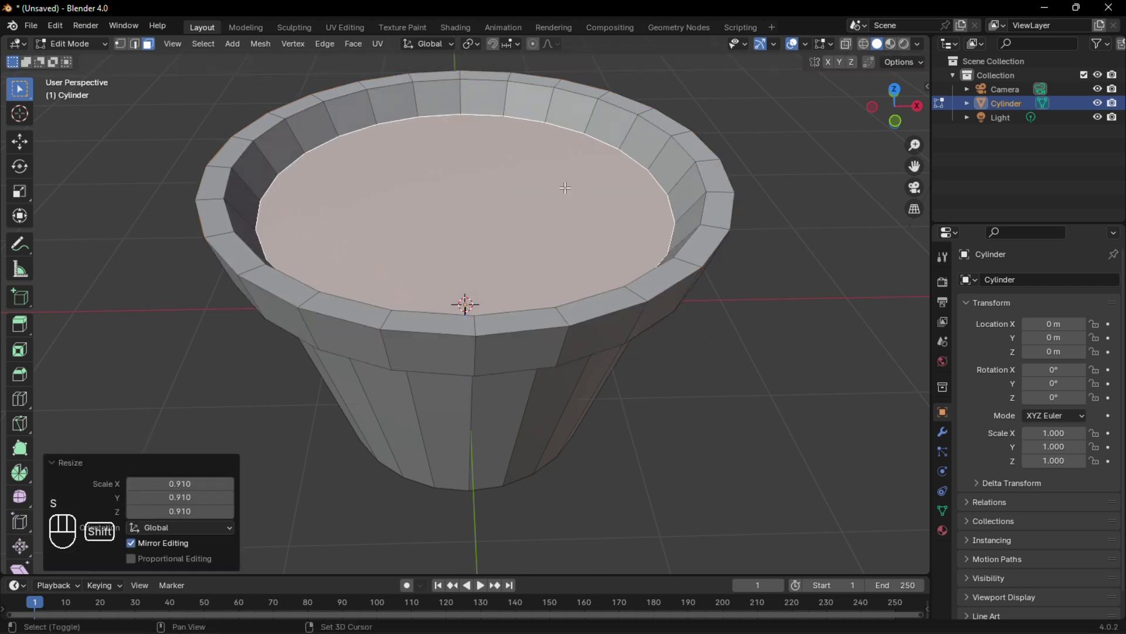
Apply Shade Smooth to the pot object
middle_click_drag(565, 184, 577, 239, "shift")
key("Tab")
right_click(550, 277)
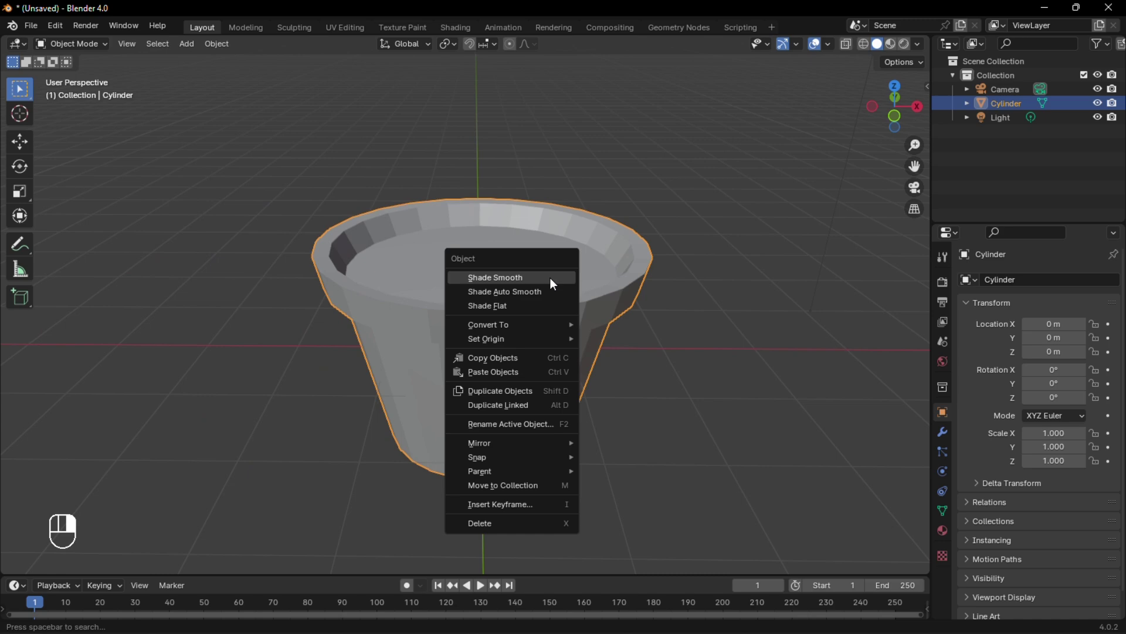
left_click(550, 277)
middle_click_drag(550, 277, 573, 284)
Bevel the edge loops around the pot's rim, inner face and base by a small width
key("Tab")
key("2")
left_click(636, 218, "alt")
left_click(617, 242, "alt+shift")
left_click(674, 238, "alt+shift")
scroll(551, 246, "up", 1)
left_click(508, 122, "alt+shift")
left_click(460, 483, "alt+shift")
middle_click_drag(608, 346, 663, 410)
key("ctrl+b")
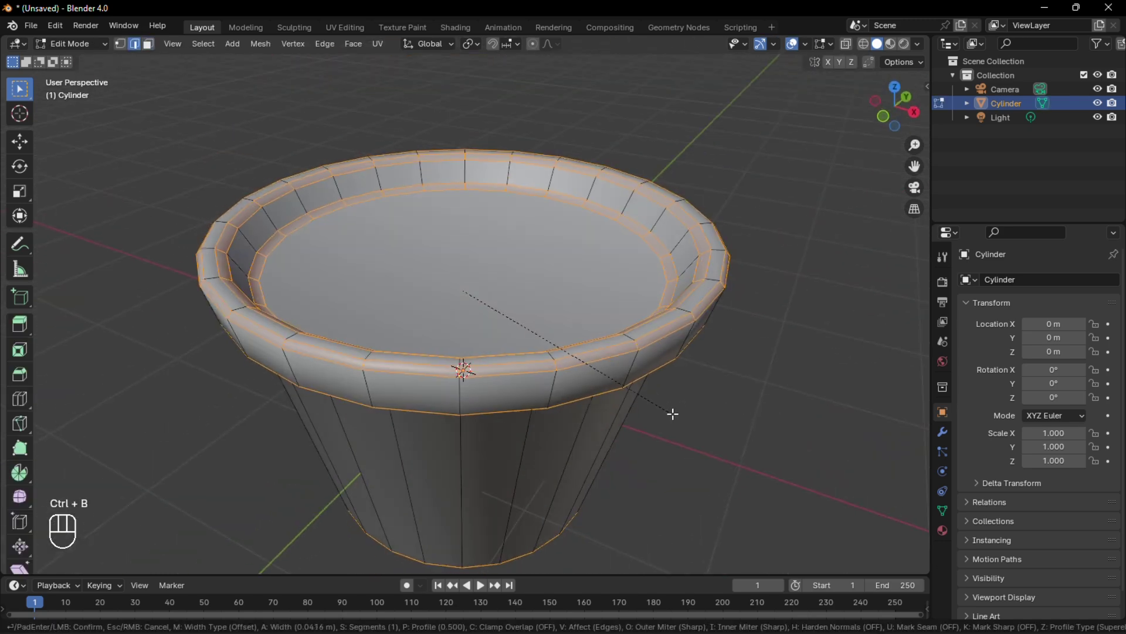
left_click(671, 413)
key("Tab")
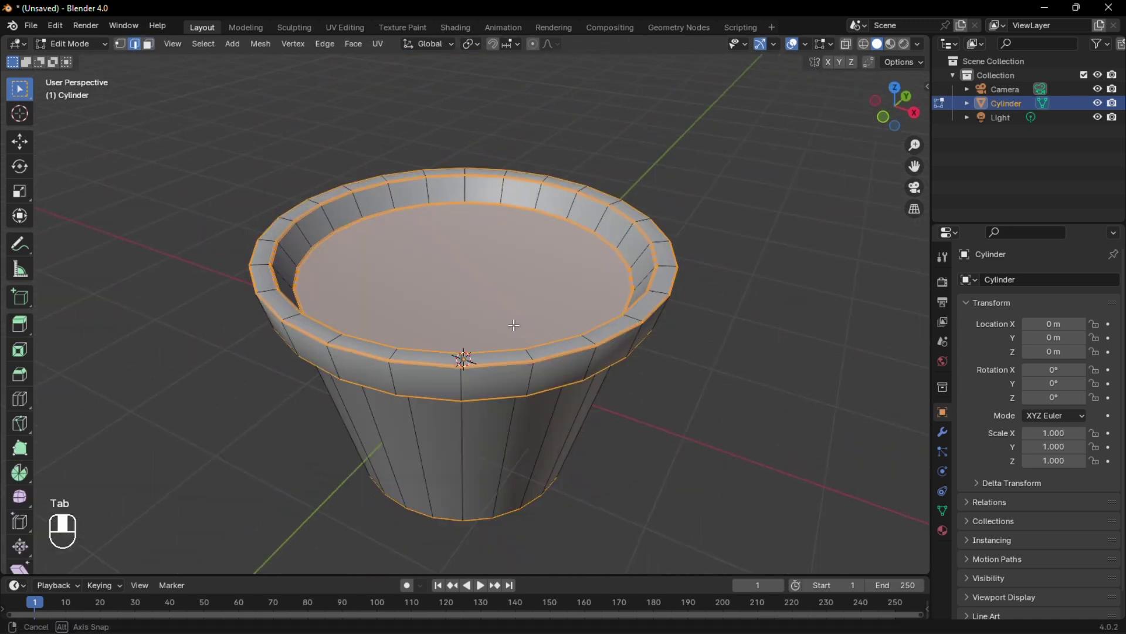
Delete the flat face inside the rim and close the opening with a Grid Fill
middle_click_drag(515, 329, 509, 346)
key("3")
left_click(496, 291)
key("x")
left_click(500, 292)
key("2")
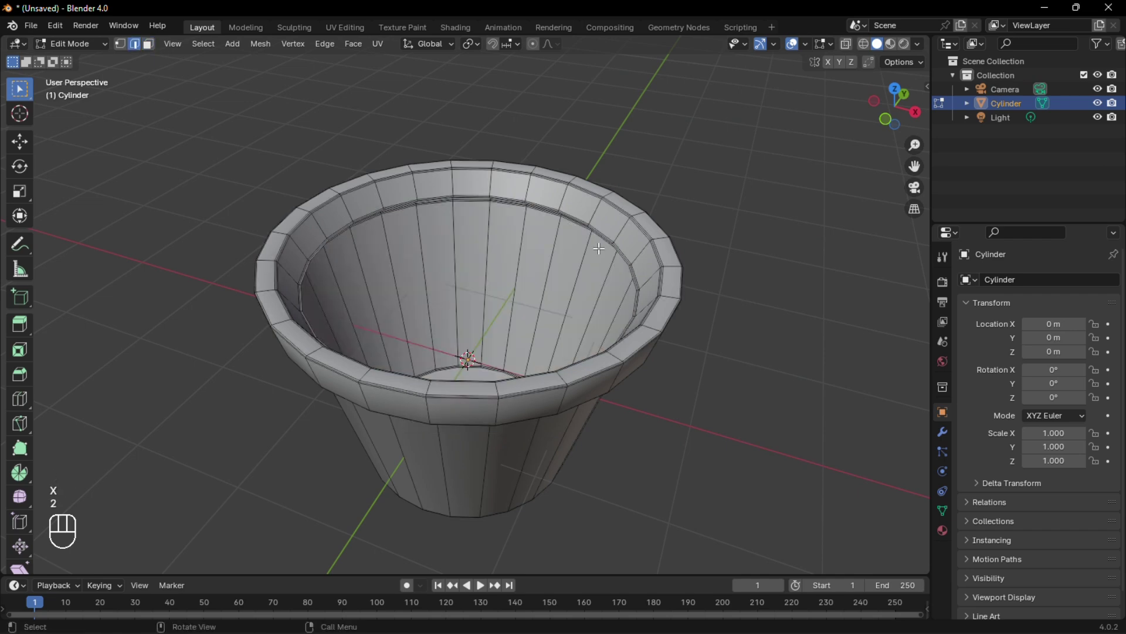
middle_click_drag(603, 237, 621, 288)
left_click(354, 44)
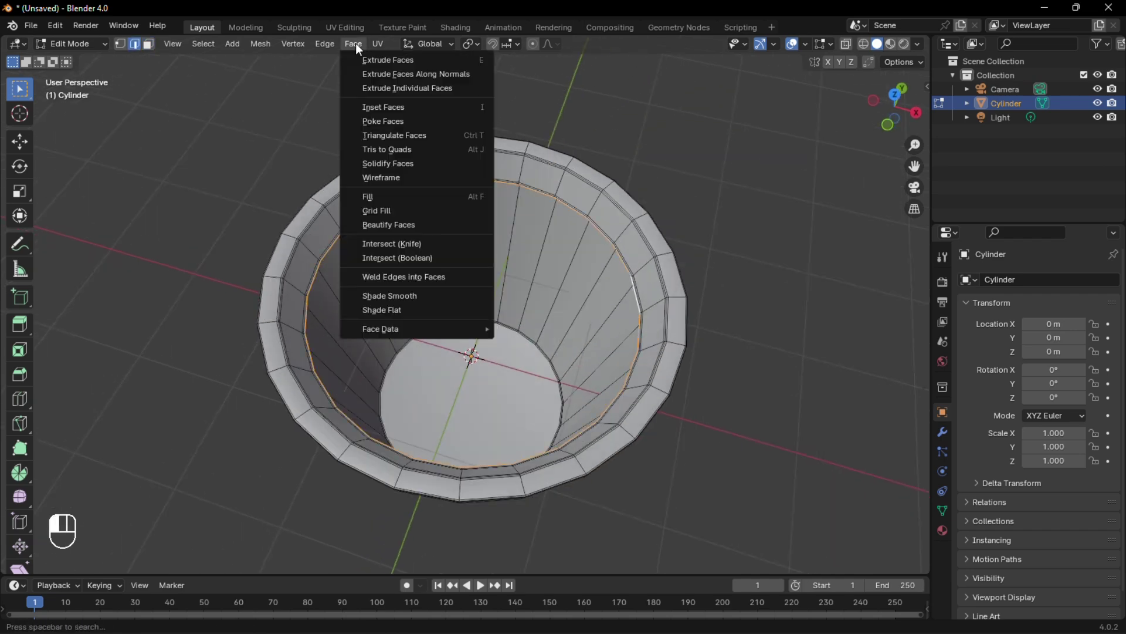
left_click(397, 210)
Separate the grid-filled surface from the pot into its own object
middle_click_drag(520, 278, 549, 243)
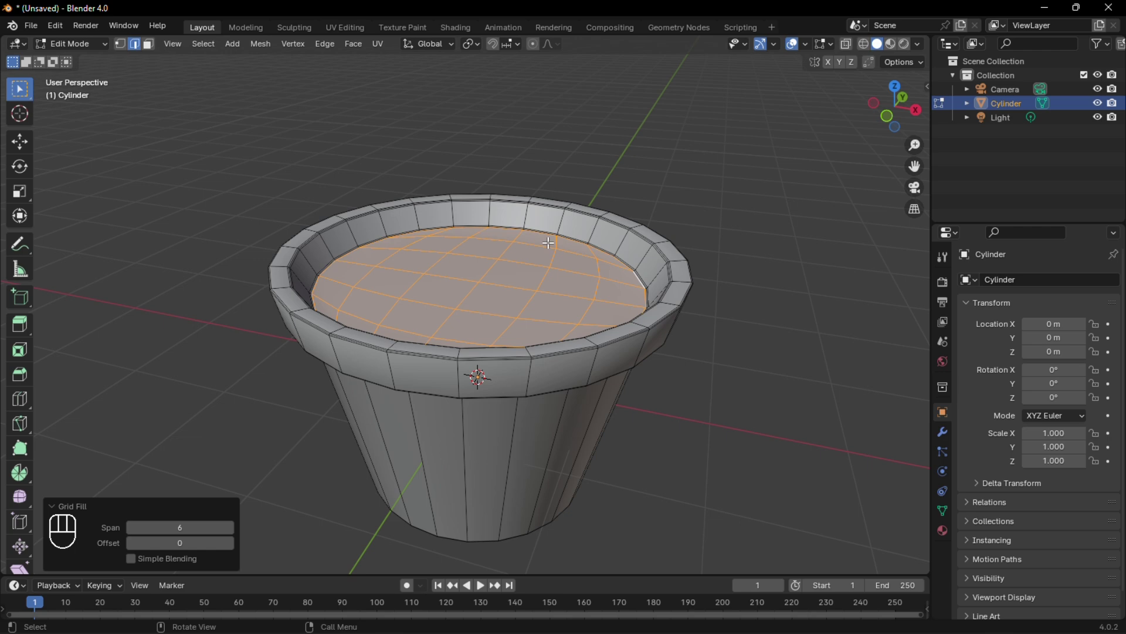
key("p")
left_click(548, 243)
key("Tab")
Move several vertices of the separated surface along Z with proportional editing to form uneven soil mounds
key("Tab")
key("1")
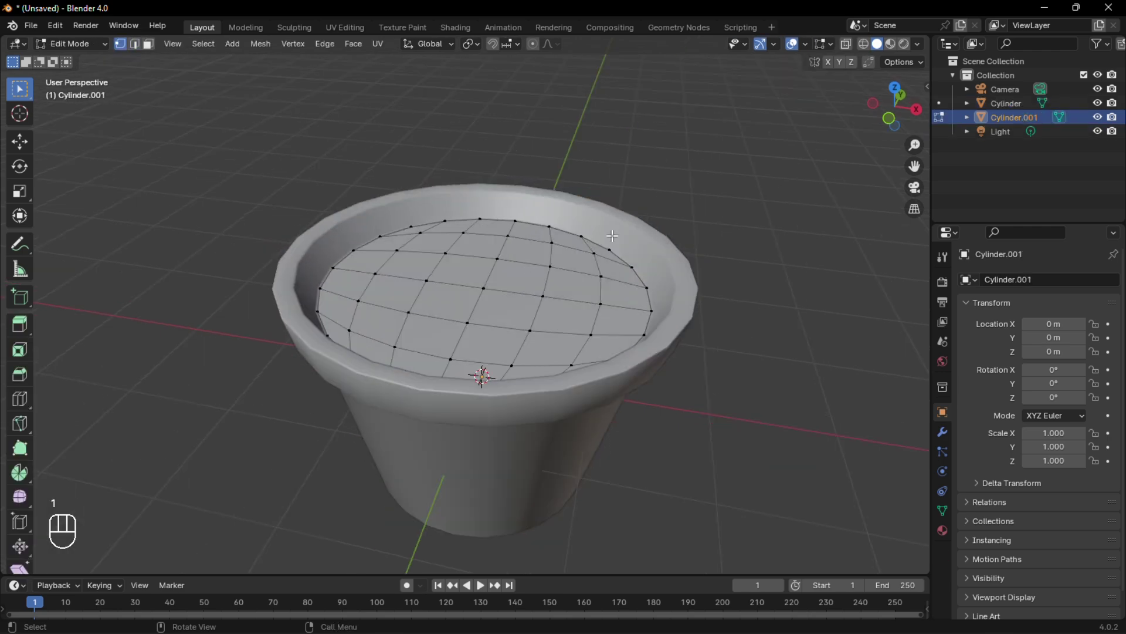
key("g")
key("z")
left_click(549, 296)
left_click(376, 274)
key("g")
key("z")
left_click(379, 254)
middle_click_drag(387, 253, 320, 257)
left_click(539, 285)
key("g")
key("z")
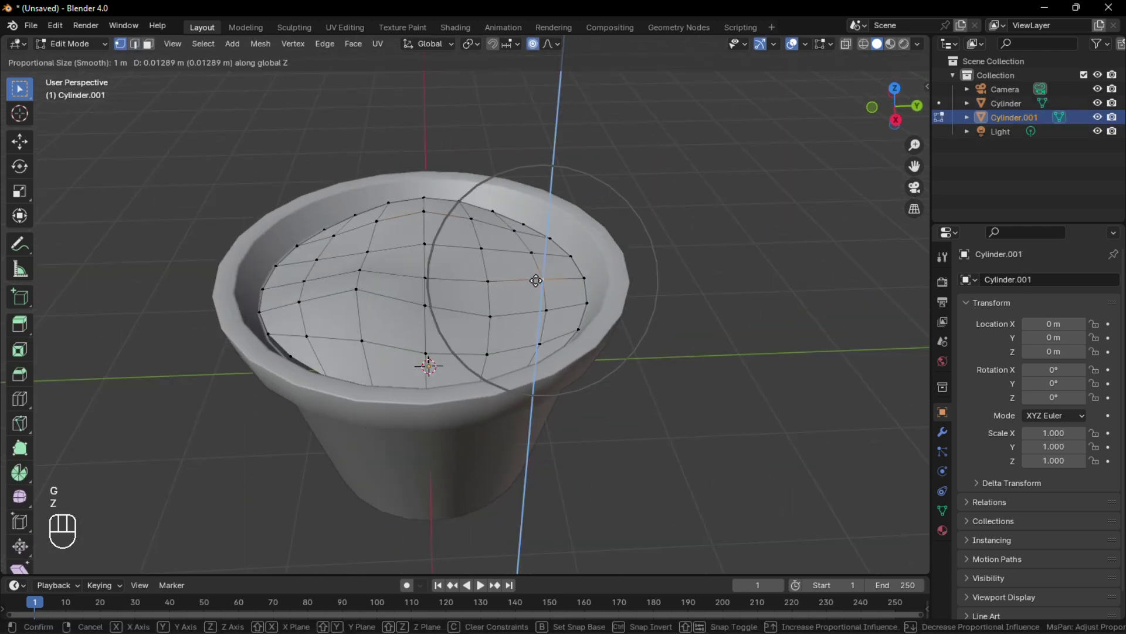
key("Tab")
Join the soil surface with the pot and rename the combined object Pot
mouse_move(486, 250)
middle_mouse_down()
mouse_move(765, 290)
mouse_move(491, 259)
middle_mouse_up()
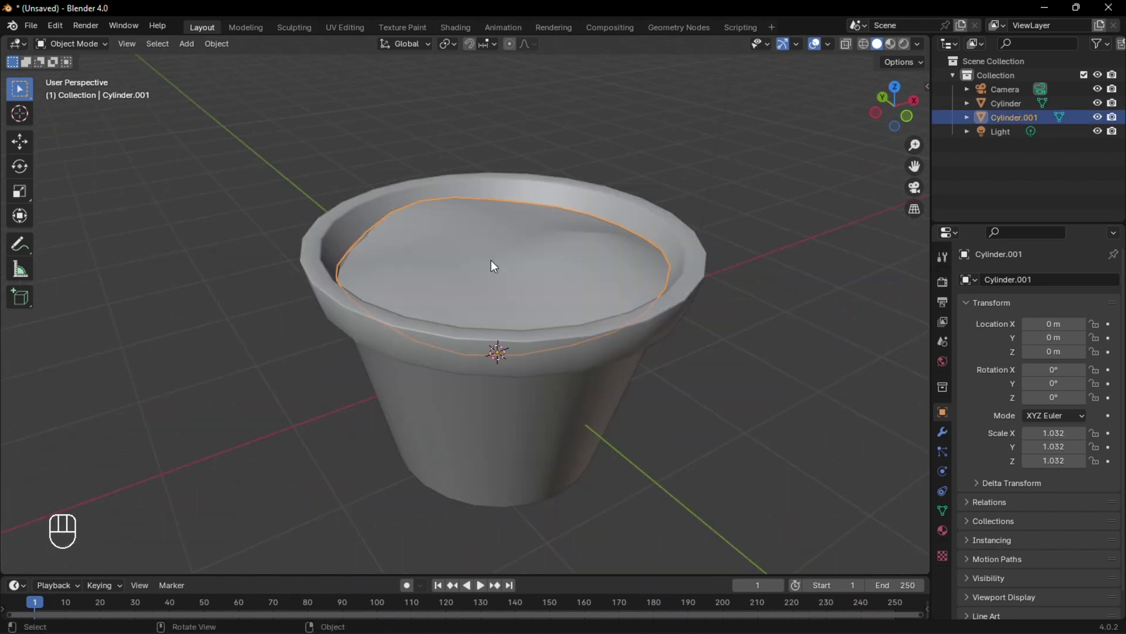
left_click(471, 410, "shift")
key("ctrl+j")
key("g")
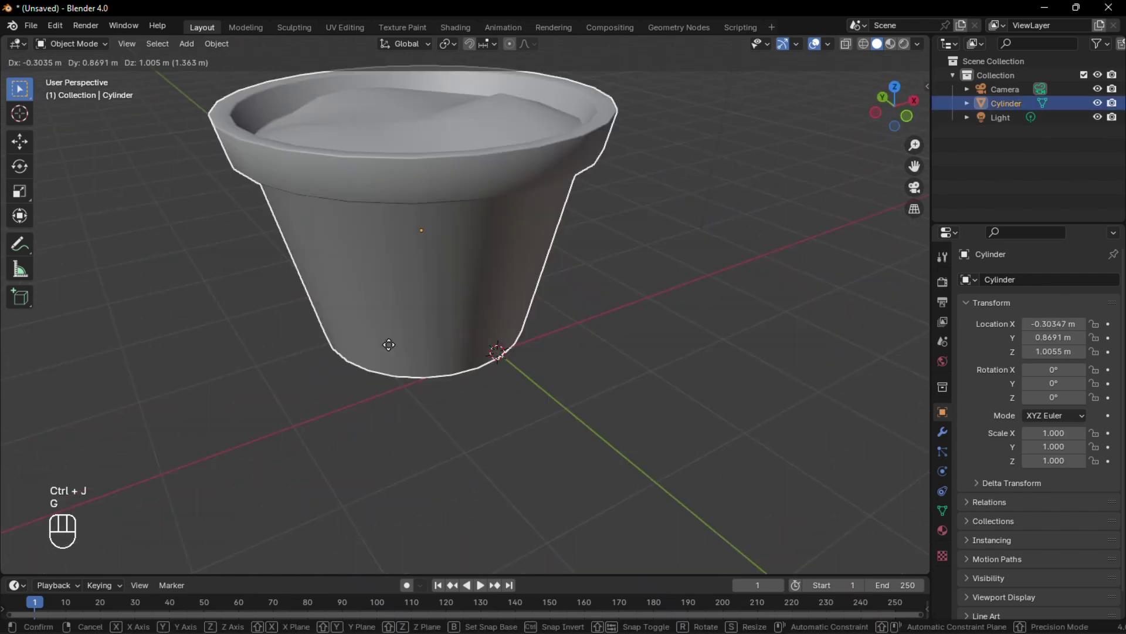
key("Escape")
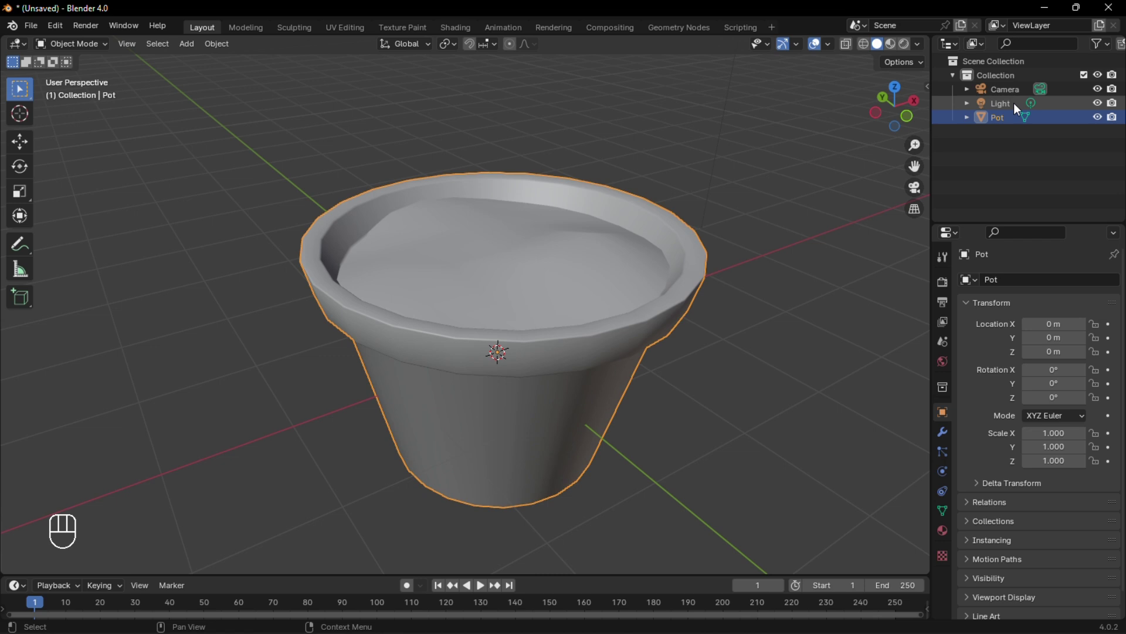
Hide the pot and add petal1.png as a reference image in top view with its opacity at about 0.58
key("h")
key("shift+a")
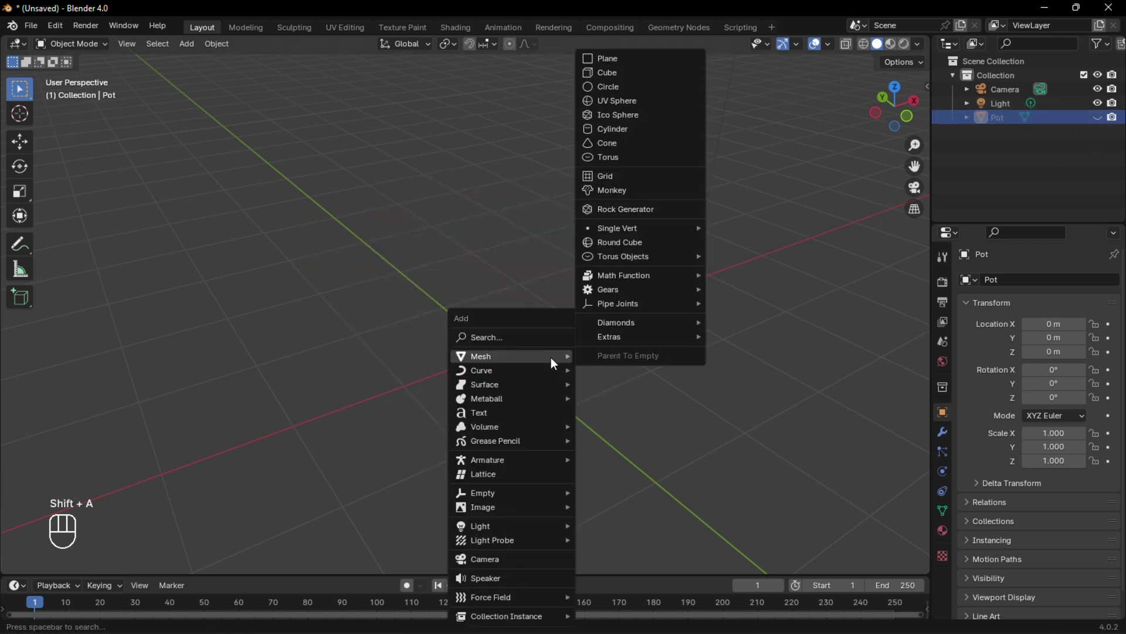
mouse_move(505, 507)
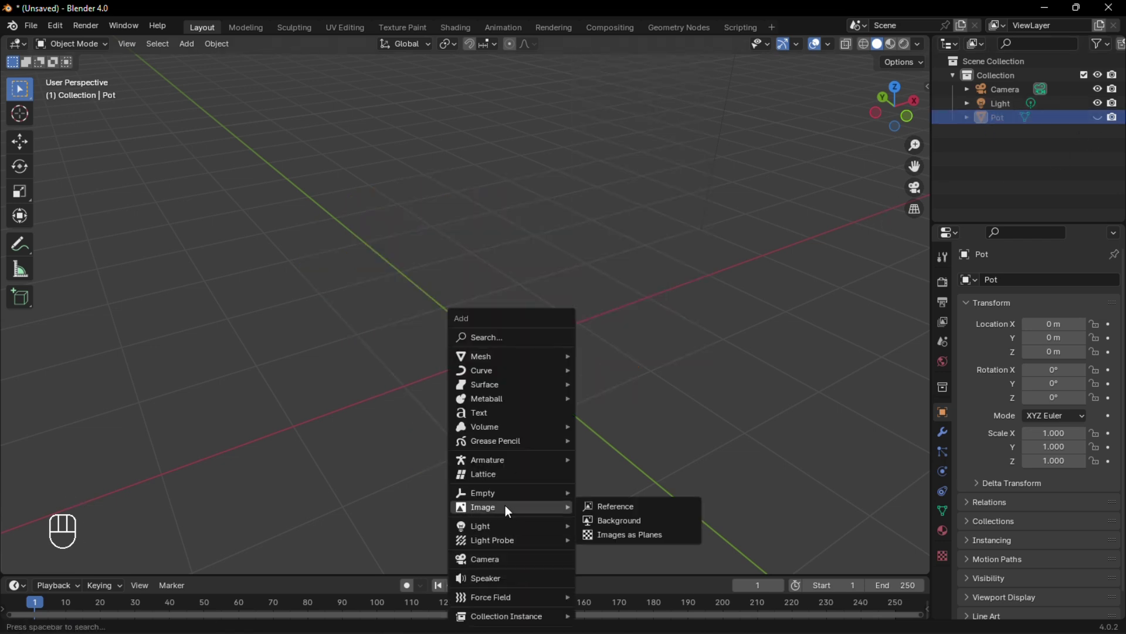
left_click(632, 508)
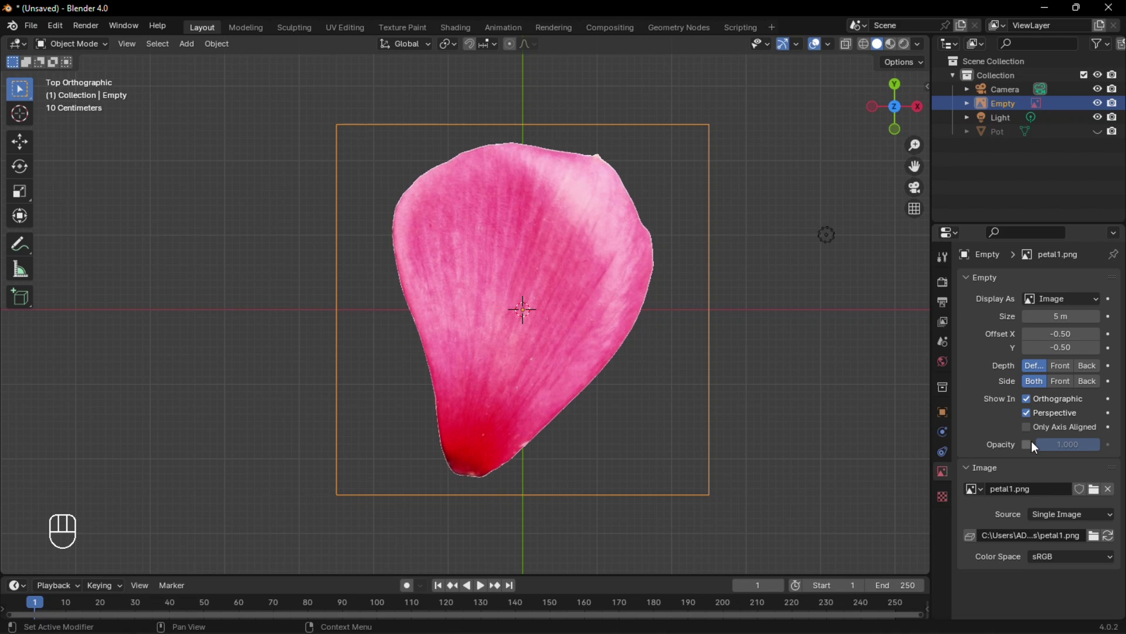
left_click(1026, 444)
left_click_drag(1067, 445, 1041, 444)
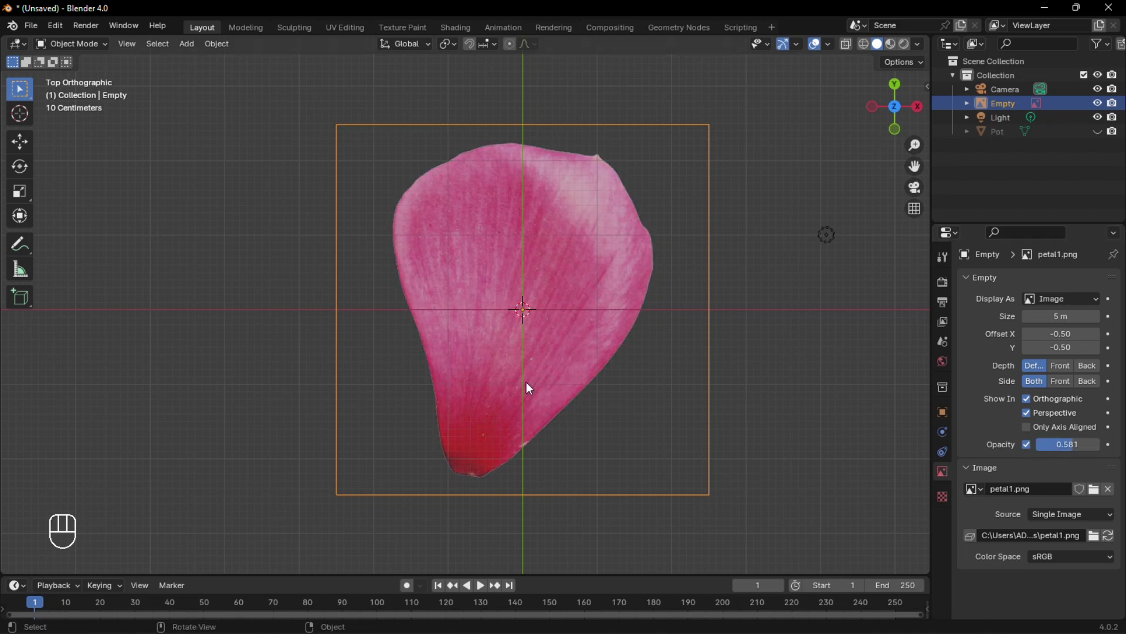
Add a plane over the petal image and merge all its vertices at center into a single vertex
key("shift+a")
mouse_move(569, 358)
left_click(625, 58)
key("Tab")
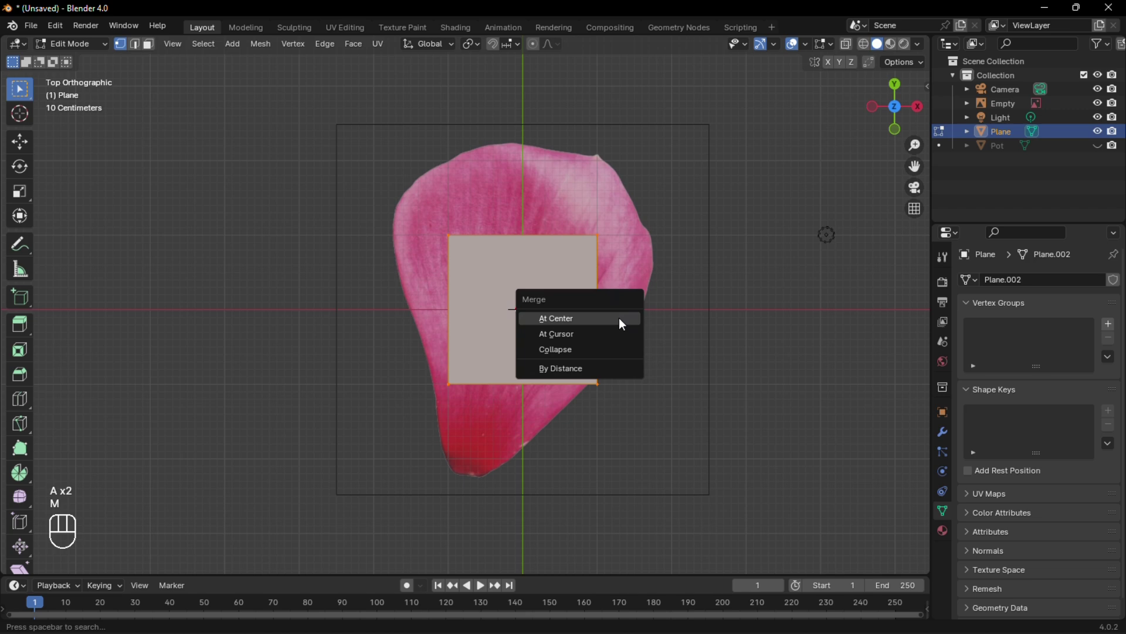
left_click(589, 318)
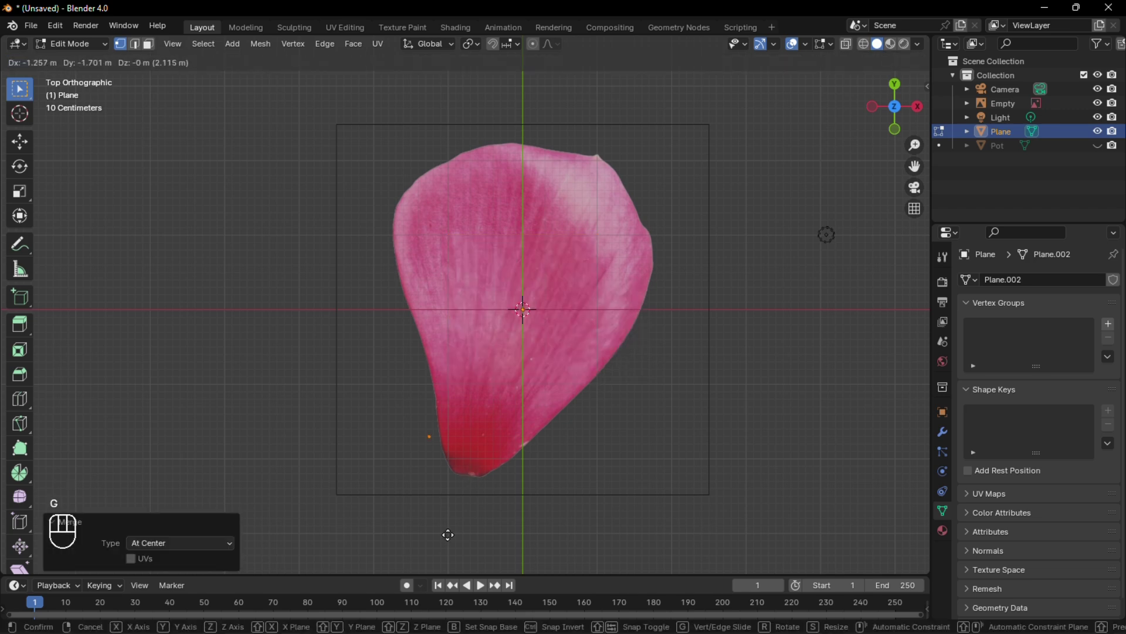
Place the vertex at the petal's base and extrude it repeatedly around the petal's edge to trace the whole outline
left_click(492, 568)
scroll(469, 507, "up", 5)
key("e")
left_click(765, 249)
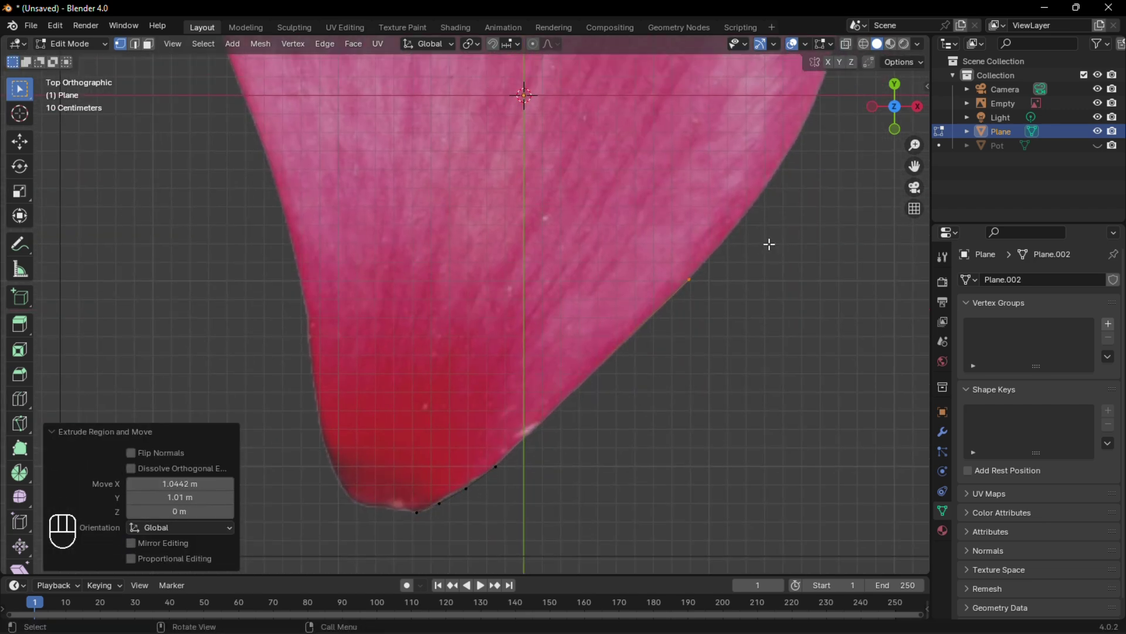
middle_click_drag(769, 244, 554, 468, "shift")
key("e")
left_click(629, 385)
key("shift+z")
key("e")
left_click(696, 320)
key("e")
left_click(730, 214)
middle_click_drag(710, 188, 685, 342, "shift")
key("e")
left_click(688, 307)
key("e")
key("e")
left_click(581, 113)
scroll(581, 114, "up", 2)
middle_click_drag(581, 113, 847, 289, "shift")
key("e")
left_click(741, 273)
key("e")
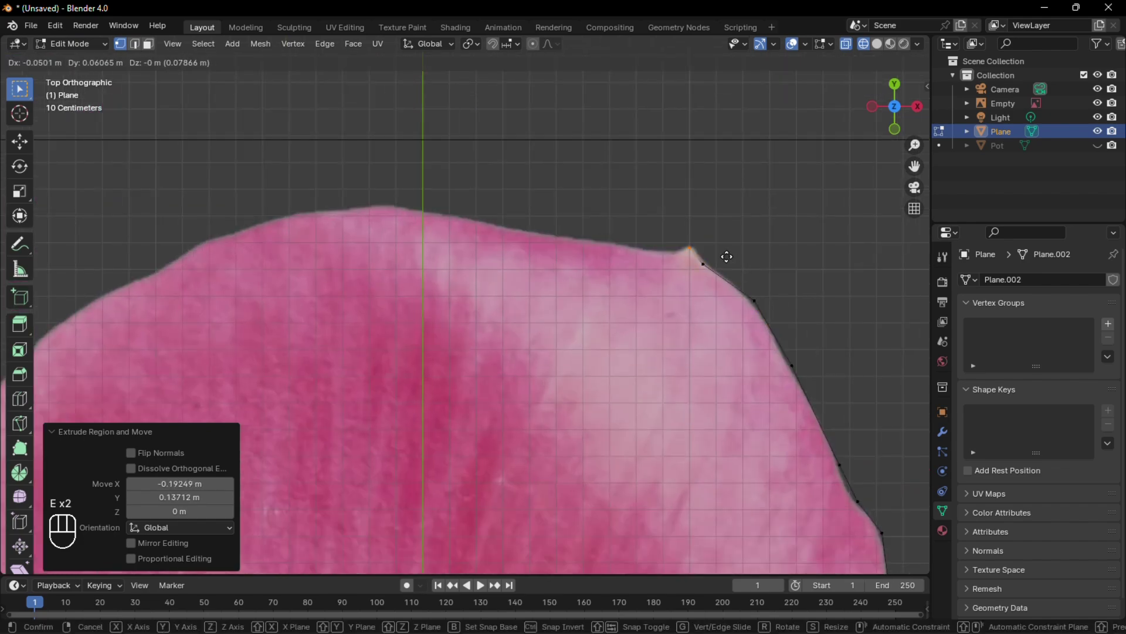
left_click(301, 226)
middle_click_drag(176, 282, 493, 153, "shift")
key("e")
left_click(329, 253)
key("e")
left_click(408, 470)
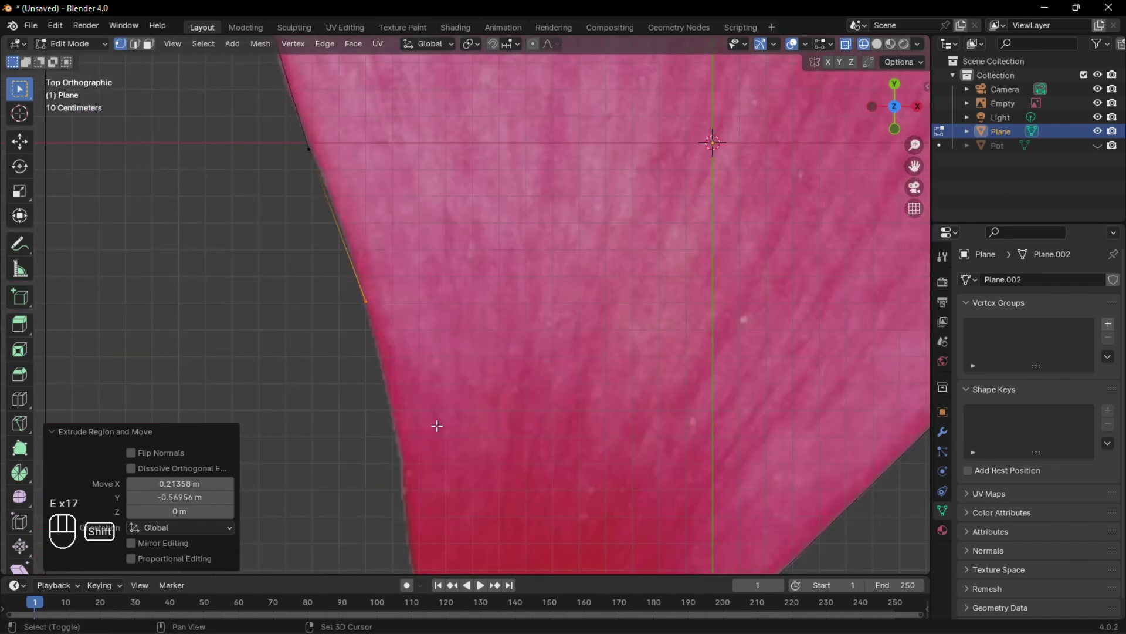
key("e")
left_click(434, 437)
key("e")
left_click(482, 481)
key("e")
left_click(531, 478)
key("e")
left_click(599, 474)
key("e")
left_click(649, 485)
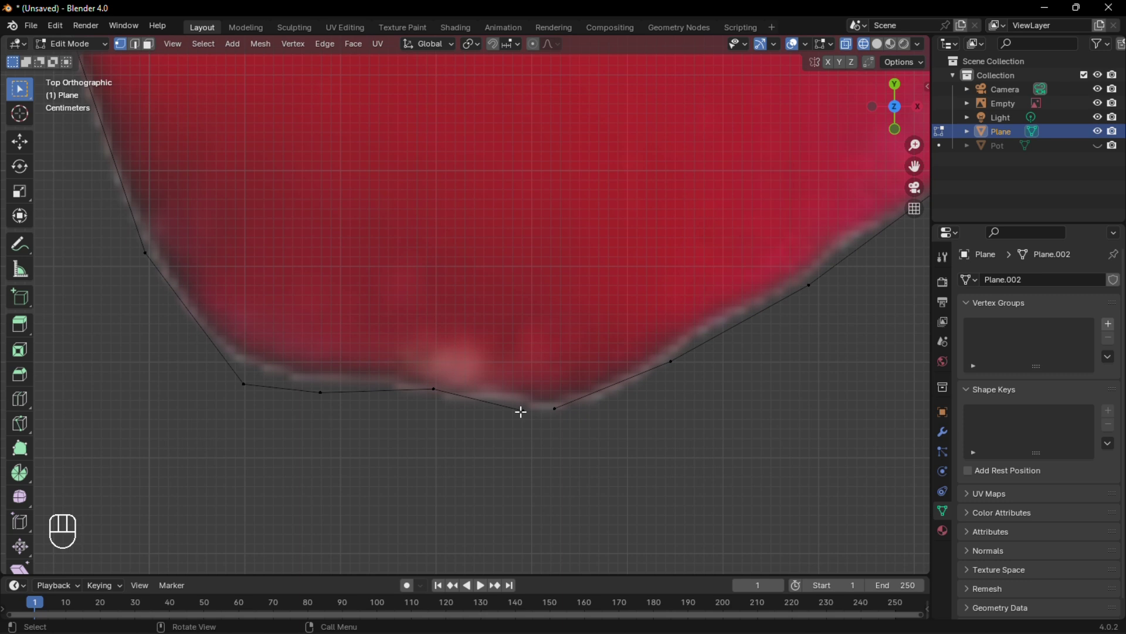
Merge the outline's two end vertices at center and fill the closed petal outline with a face
left_click(607, 423)
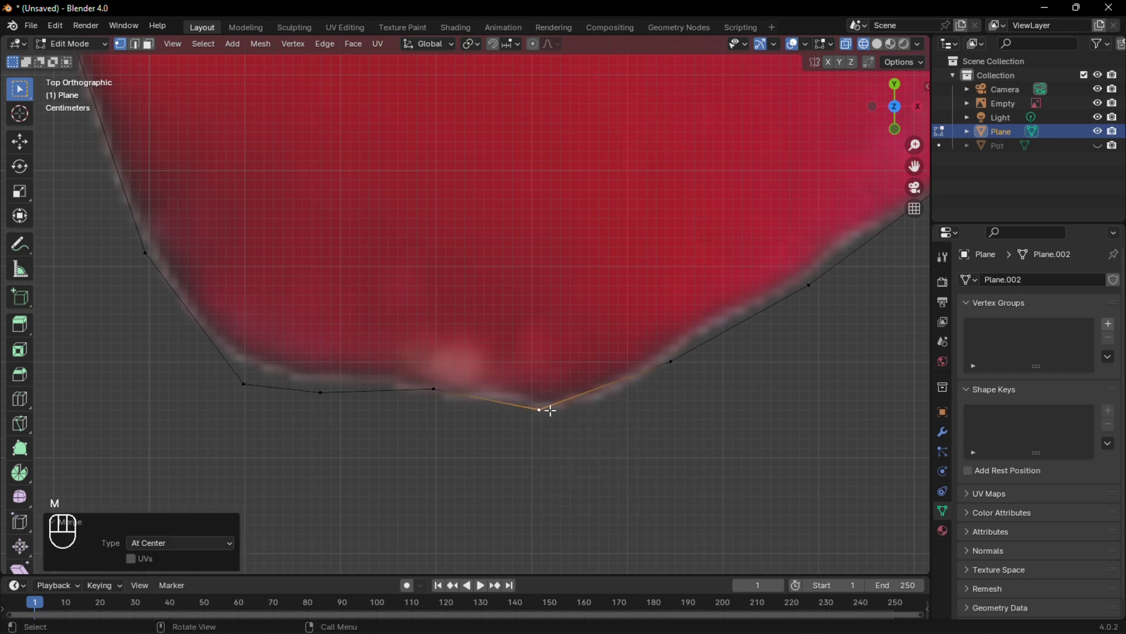
key("a")
key("f")
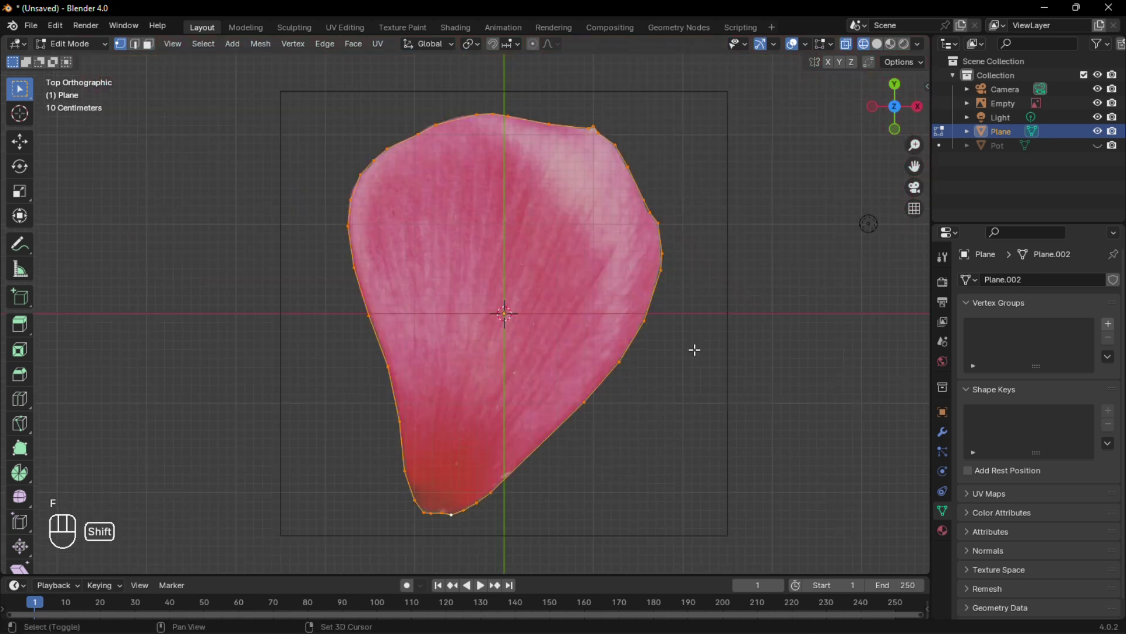
key("shift+z")
key("Tab")
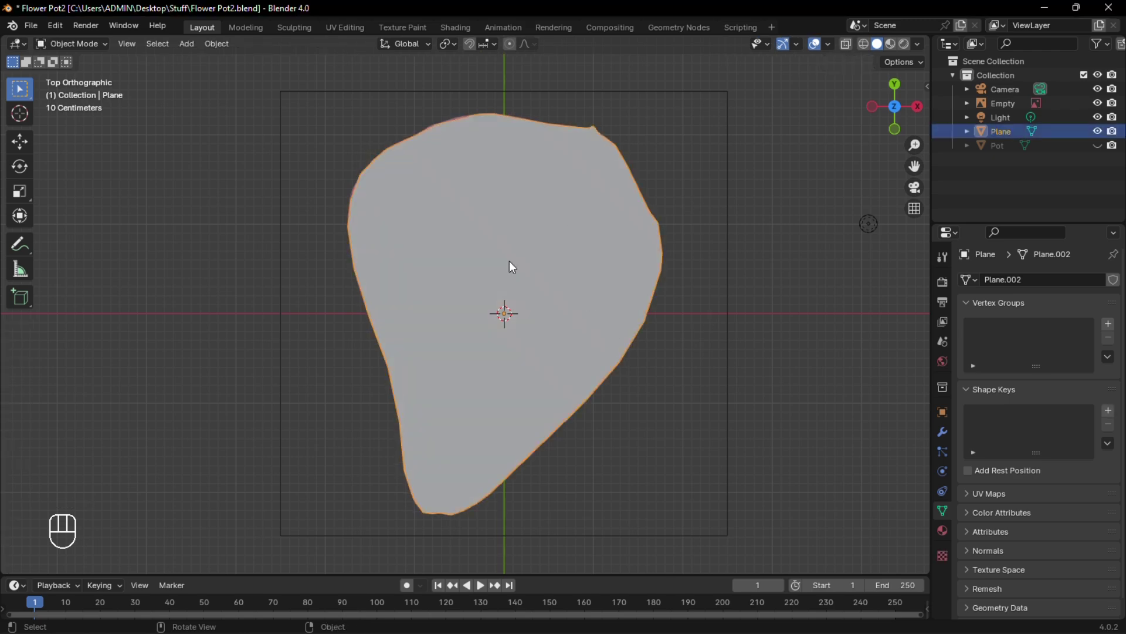
Switch to UV editing with material preview, load petal1.png in the UV editor and unwrap the petal face over it
left_click(352, 26)
key("z")
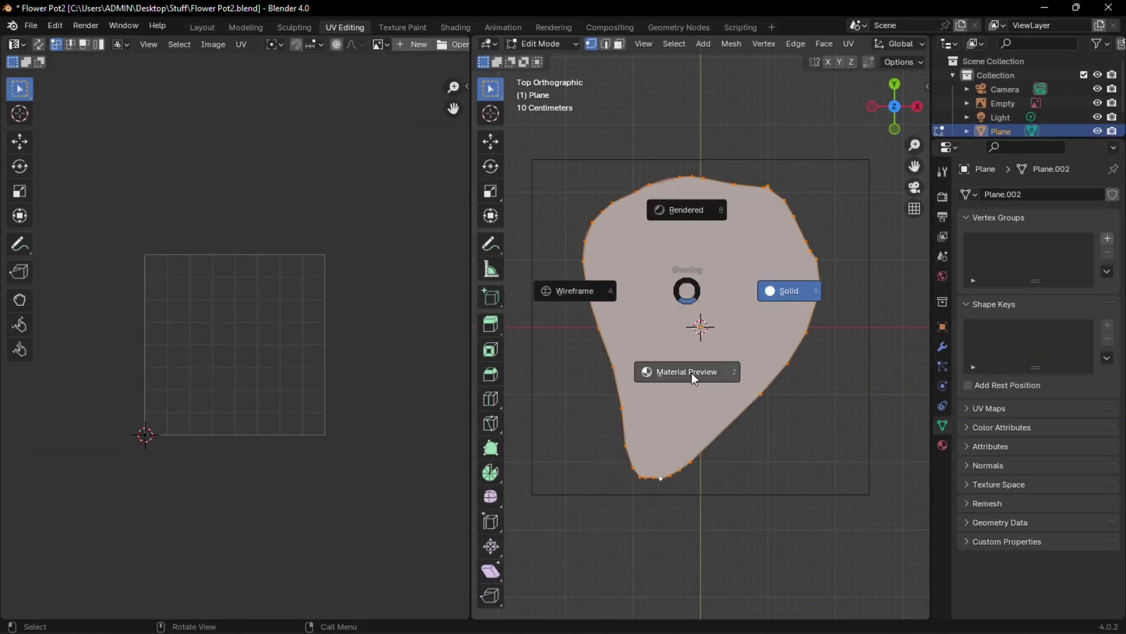
left_click(691, 372)
left_click(380, 44)
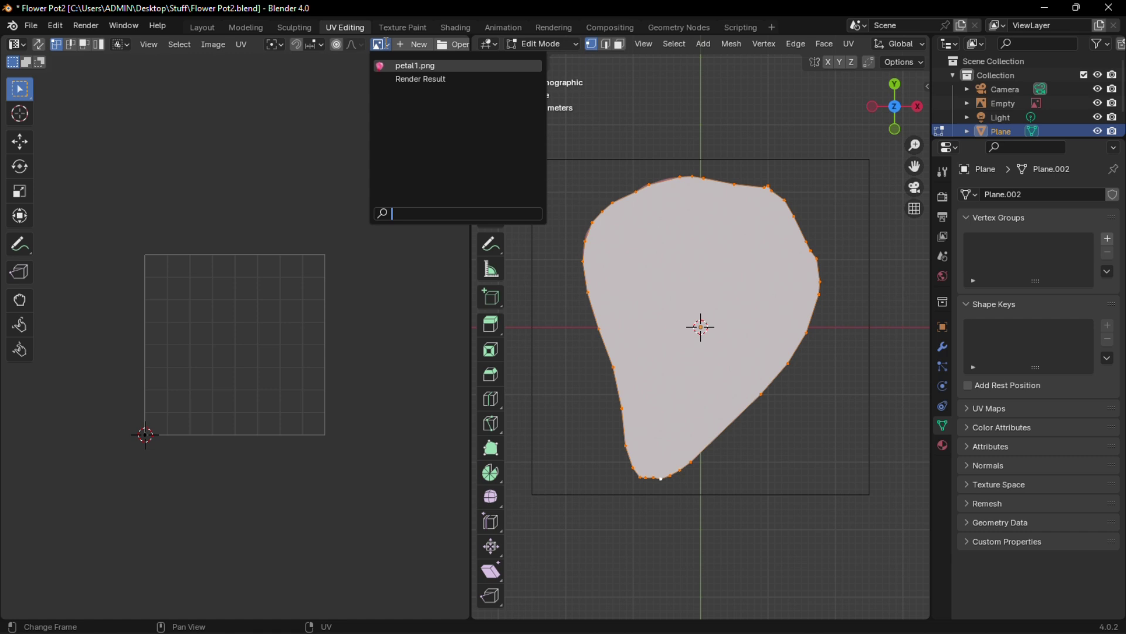
left_click(403, 68)
key("u")
left_click(708, 465)
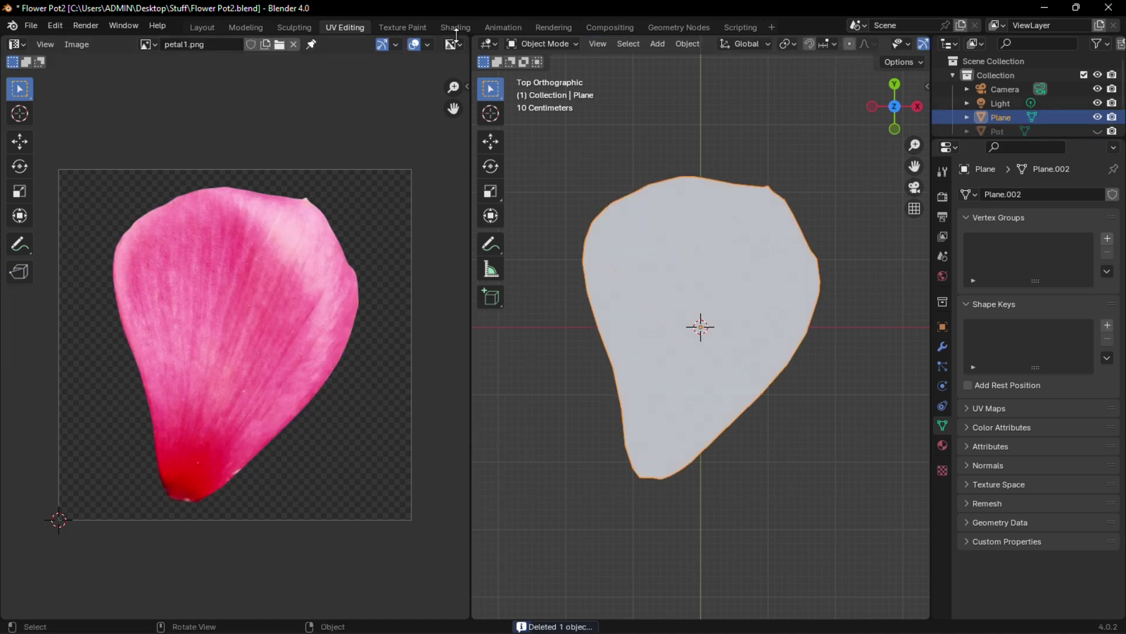
In the petal material's shader nodes, add an Image Texture with petal1.png and connect its Color to the Base Color
left_click(455, 28)
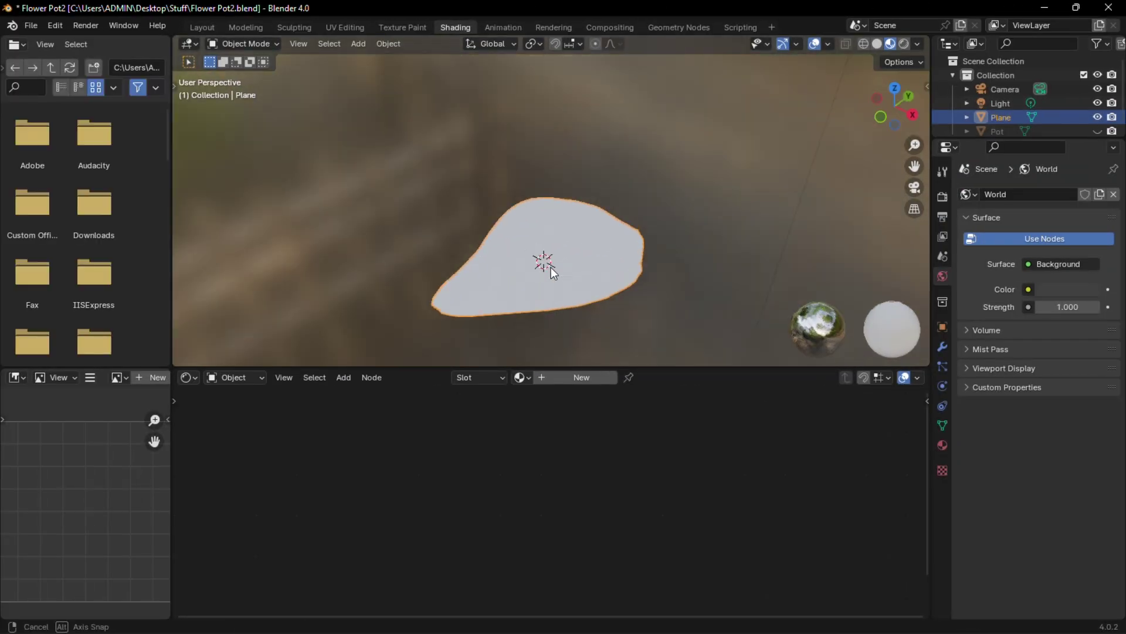
scroll(552, 498, "up", 6)
middle_click_drag(528, 469, 631, 541)
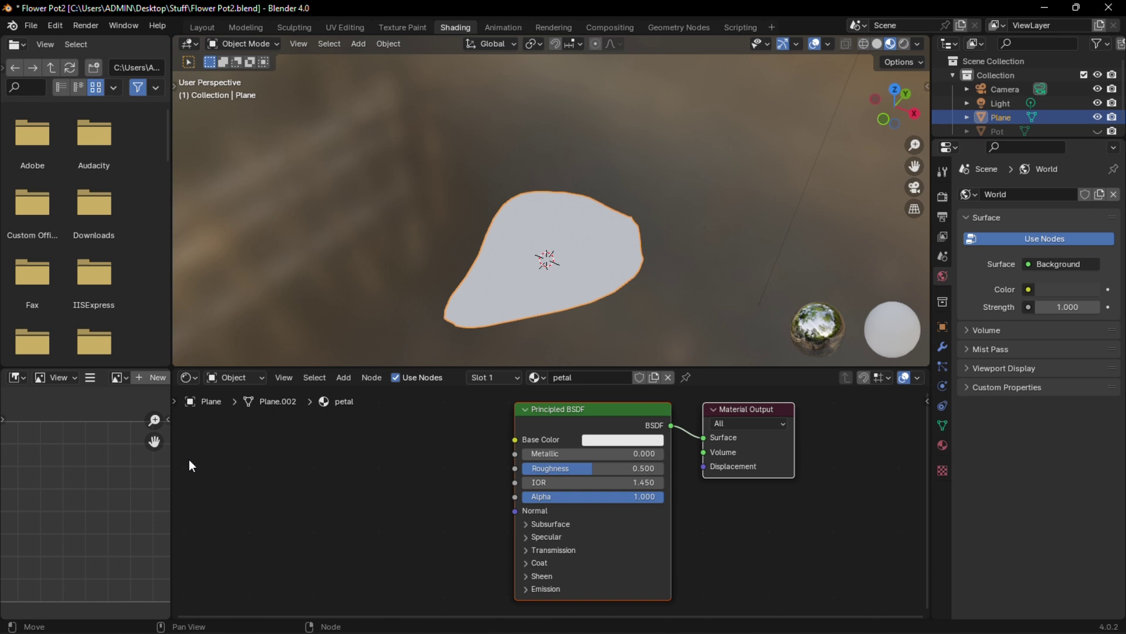
key("shift+a")
type("image")
key("Return")
left_click(221, 488)
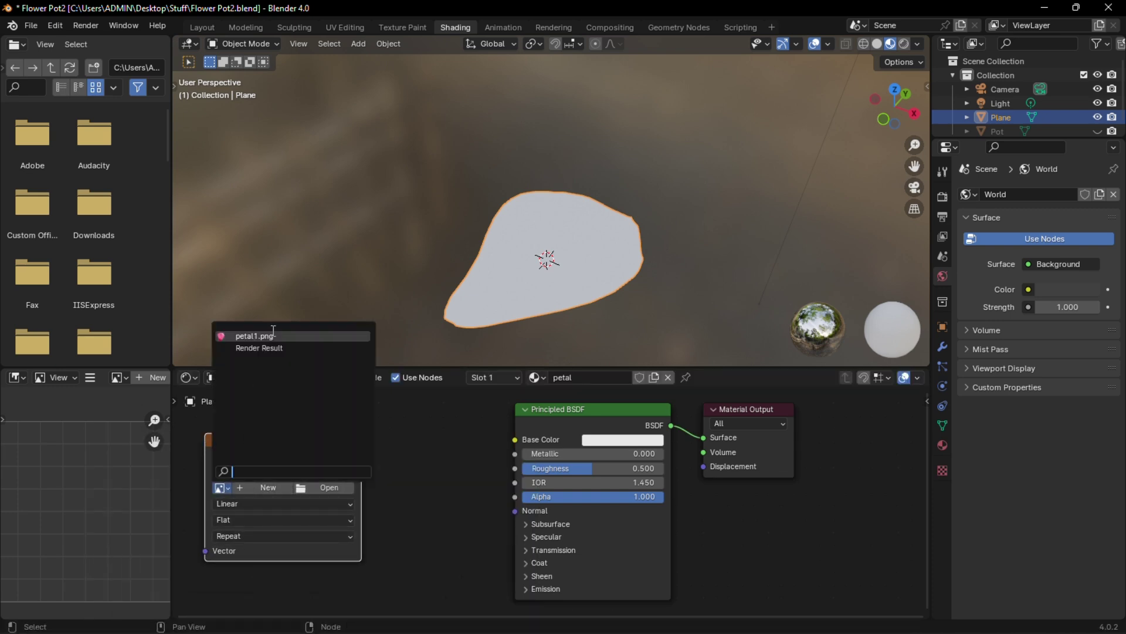
left_click(252, 330)
left_click_drag(361, 456, 515, 440)
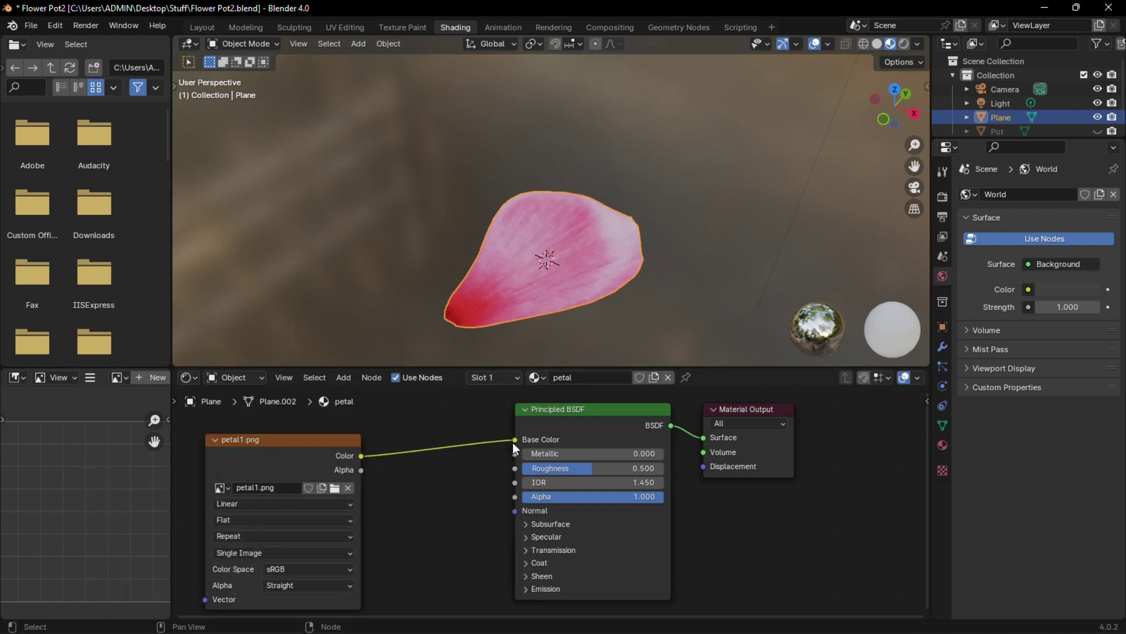
Give the petal face a slight thickness along Z in edit mode and save the file
scroll(612, 308, "up", 3)
middle_click_drag(689, 286, 701, 235)
left_click(609, 242)
key("Tab")
middle_click_drag(609, 241, 598, 273)
key("g")
key("z")
left_click(612, 224)
key("Tab")
key("ctrl+s")
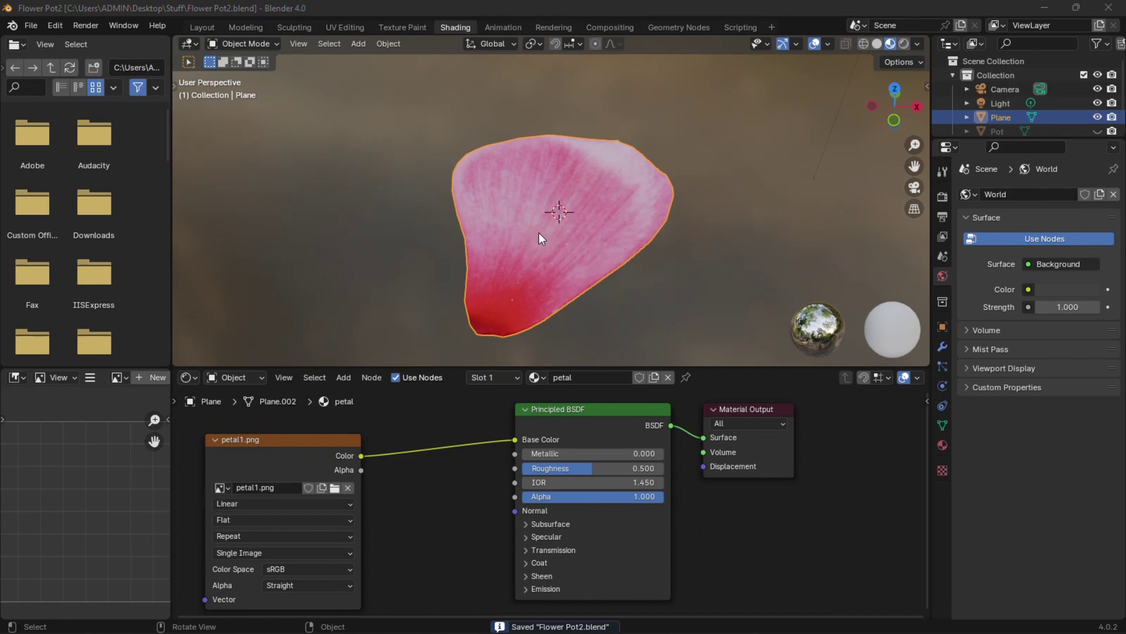
Return to the Layout workspace, add a Bevel modifier to the petal and apply it
left_click(201, 27)
middle_click_drag(488, 307, 526, 376)
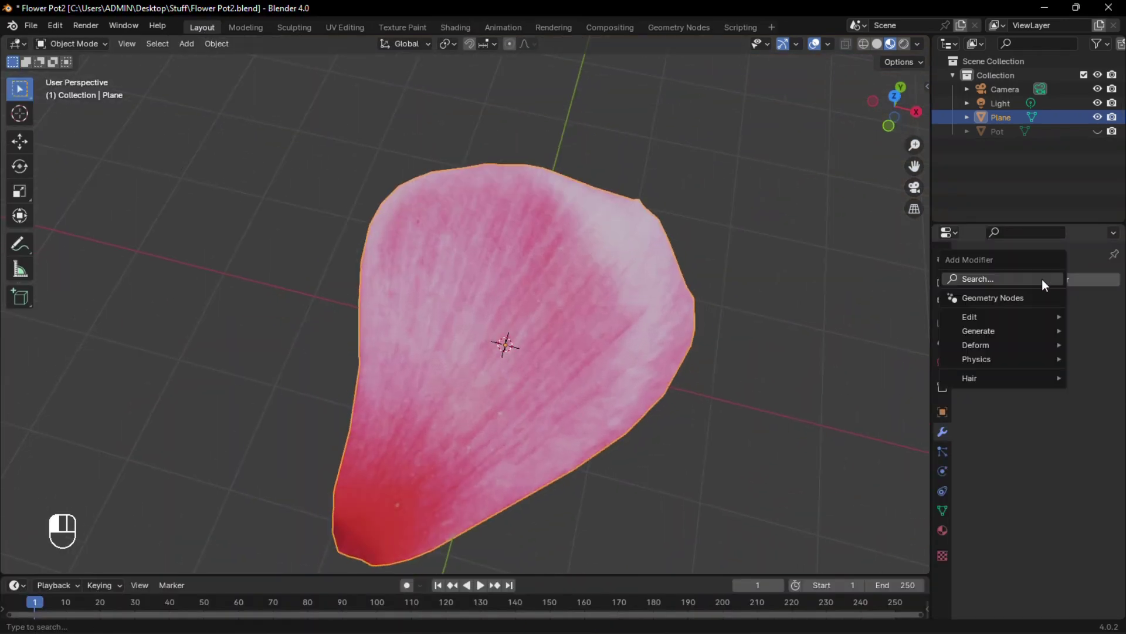
type("bev")
key("Return")
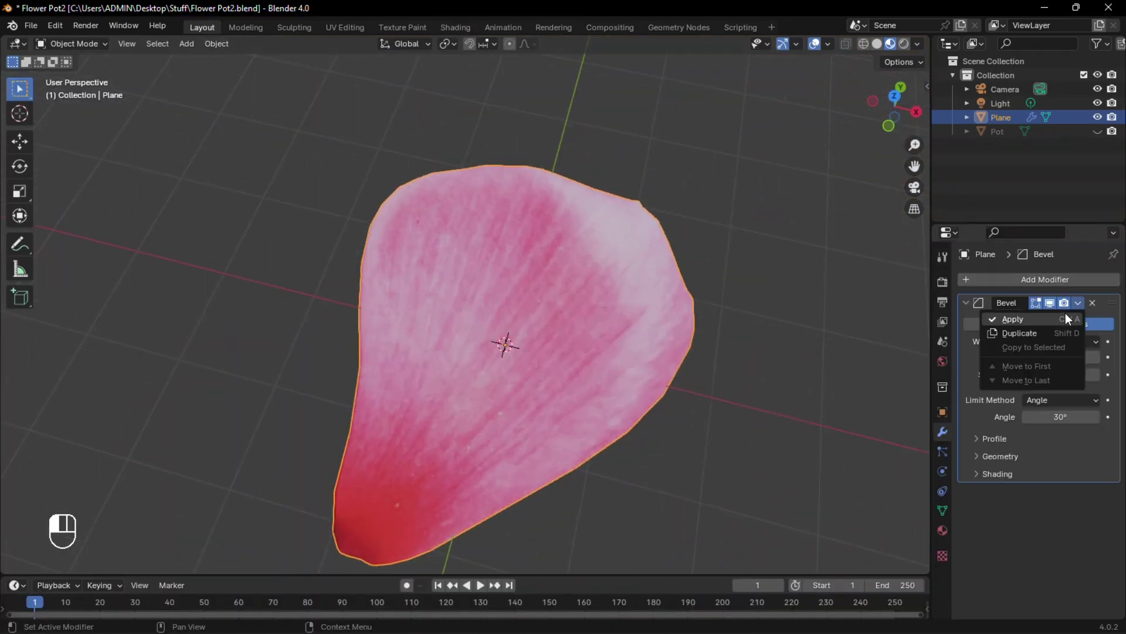
left_click(1065, 317)
Snap the 3D cursor to the petal's narrow base in top view and set the petal's origin to the cursor
key("grave")
left_click(428, 329)
middle_click_drag(502, 367, 497, 407, "shift")
key("Tab")
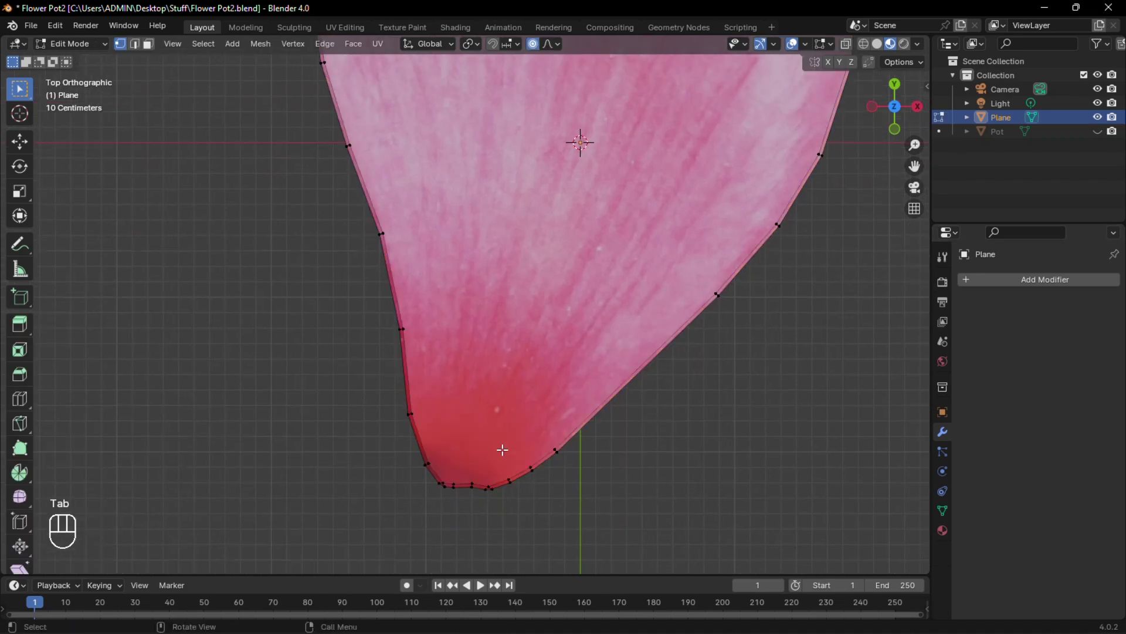
key("shift+s")
left_click(520, 573)
key("Tab")
scroll(578, 272, "down", 8)
scroll(573, 340, "up", 2)
right_click(572, 314)
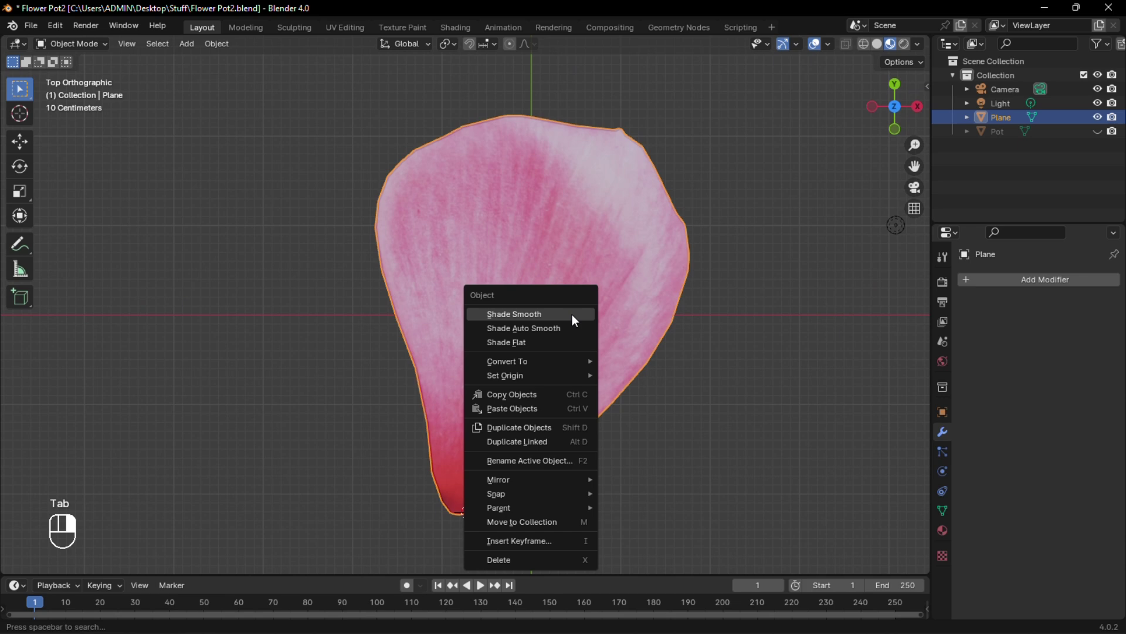
mouse_move(552, 376)
left_click(651, 406)
Curve the petal by moving its side-edge vertices along Z with smooth proportional editing
key("Tab")
middle_click_drag(589, 301, 674, 409)
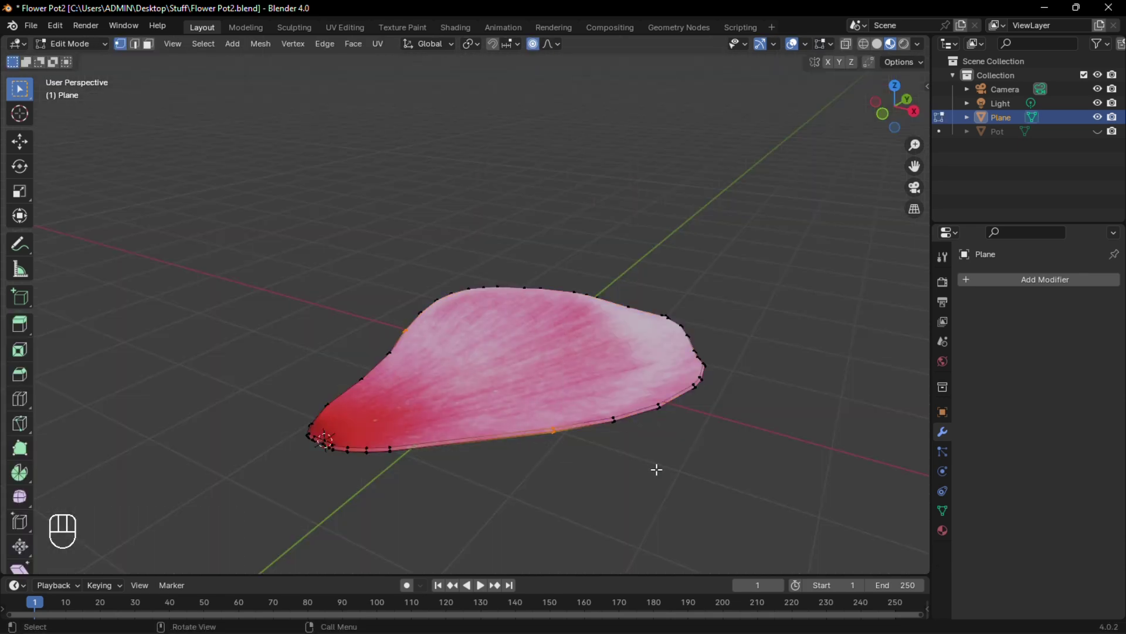
key("g")
key("z")
key("o")
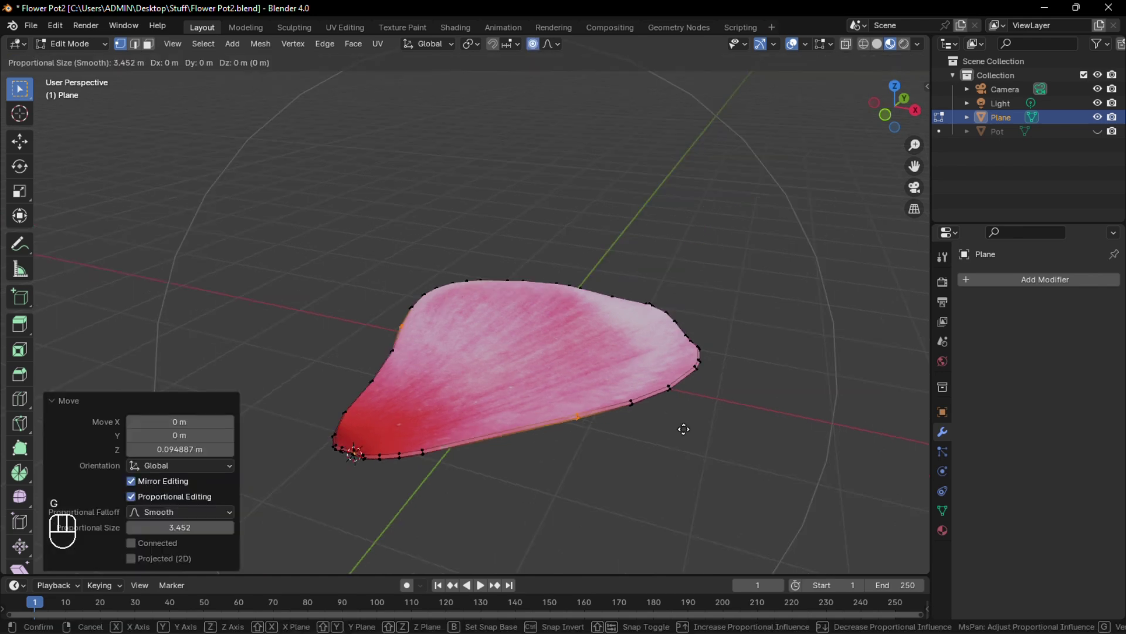
left_click(674, 405)
middle_click_drag(674, 405, 873, 479)
key("Tab")
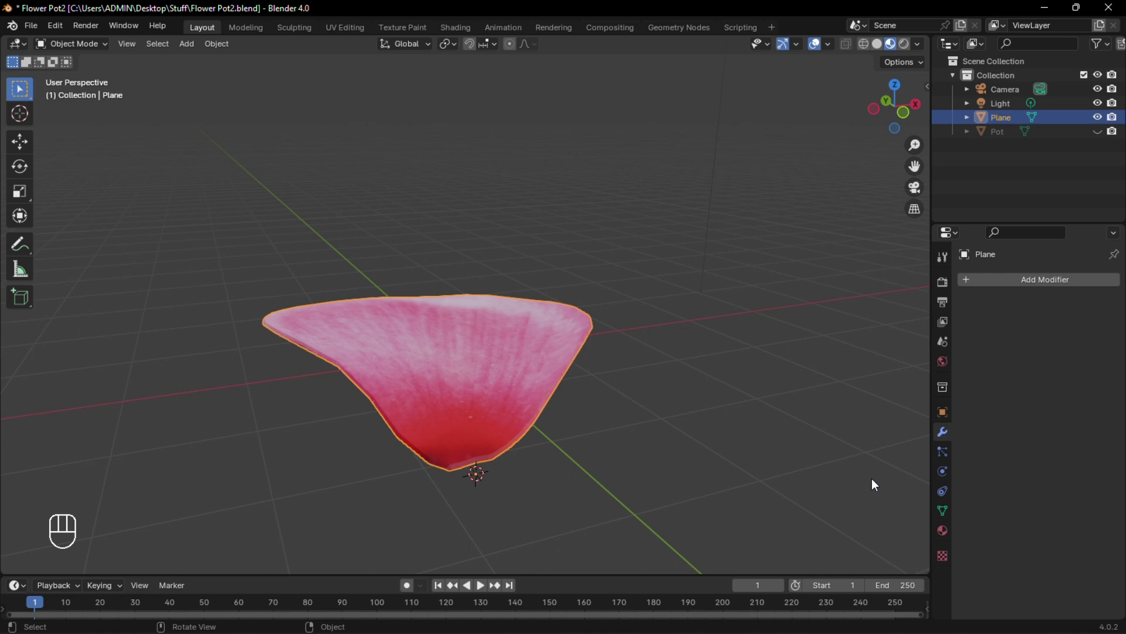
Add a UV sphere with 20 segments and flatten it to about 0.5 along Z
key("shift+a")
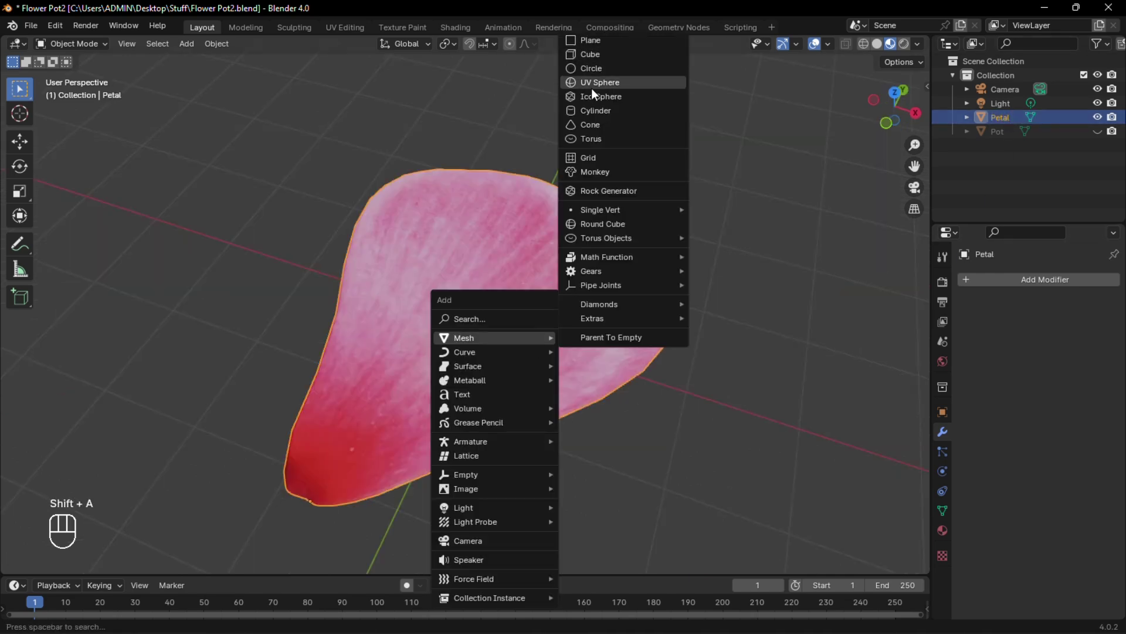
left_click(591, 88)
key("grave")
left_click(597, 288)
left_click(178, 410)
type("20")
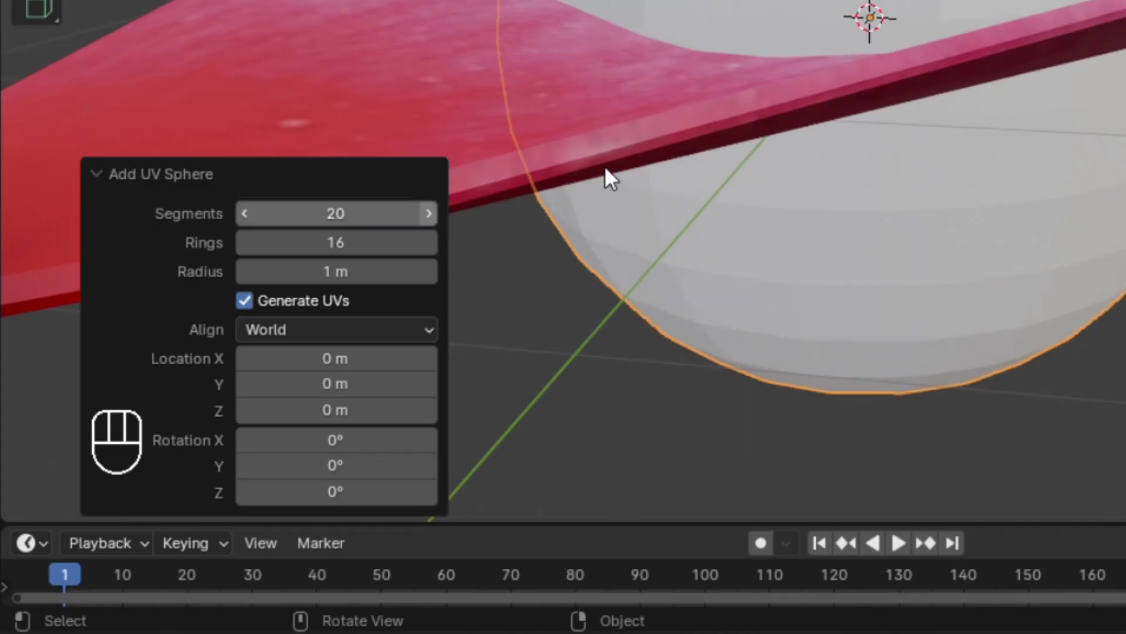
type("s")
type("z")
left_click(636, 292)
scroll(588, 294, "down", 3)
middle_click_drag(587, 295, 568, 329)
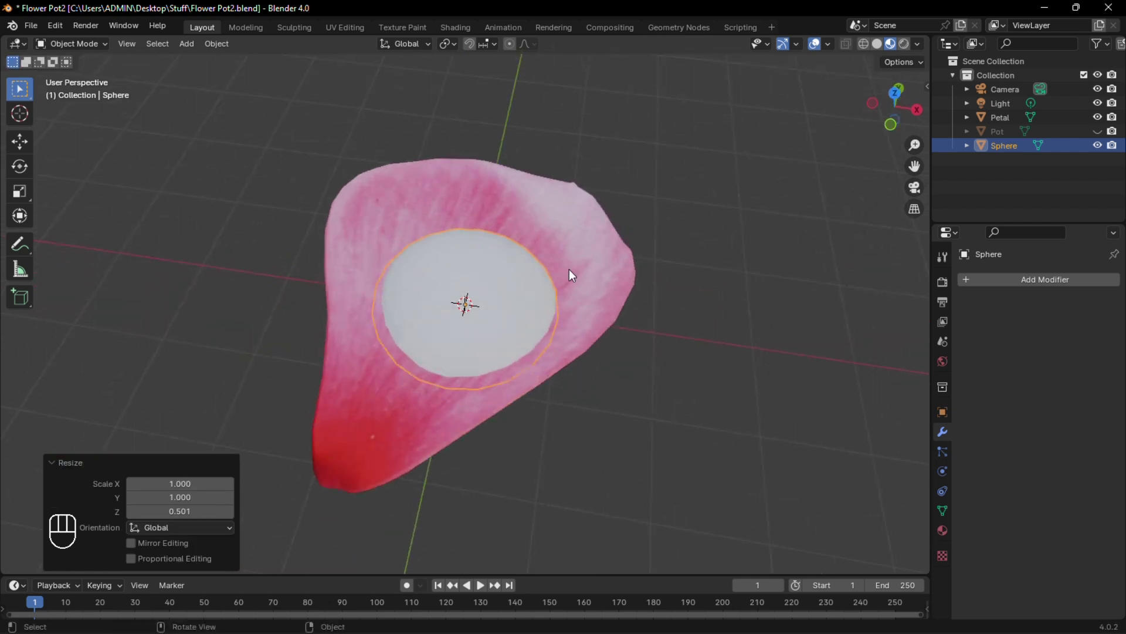
Move the petal in top view so its narrow base sits on the sphere
left_click(569, 269)
key("grave")
left_click(565, 226)
scroll(549, 258, "down", 3)
key("g")
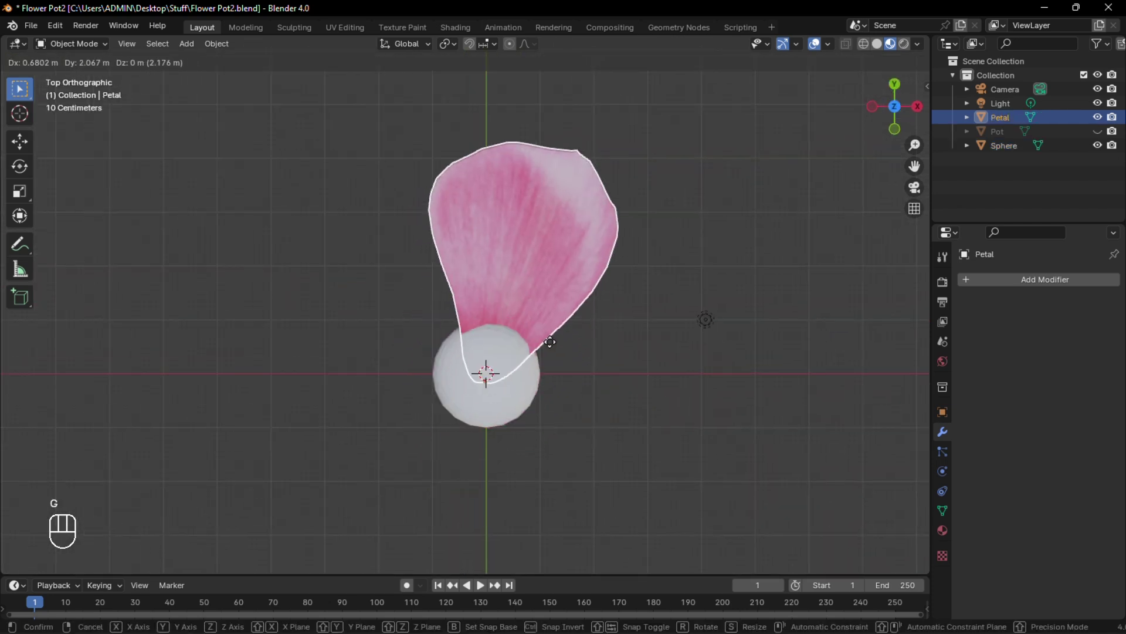
left_click(557, 389)
Duplicate the petal rotated -74.8° about Z and repeat the duplication three times to form a five-petal ring
key("shift+d")
key("r")
key("z")
scroll(710, 236, "up", 1)
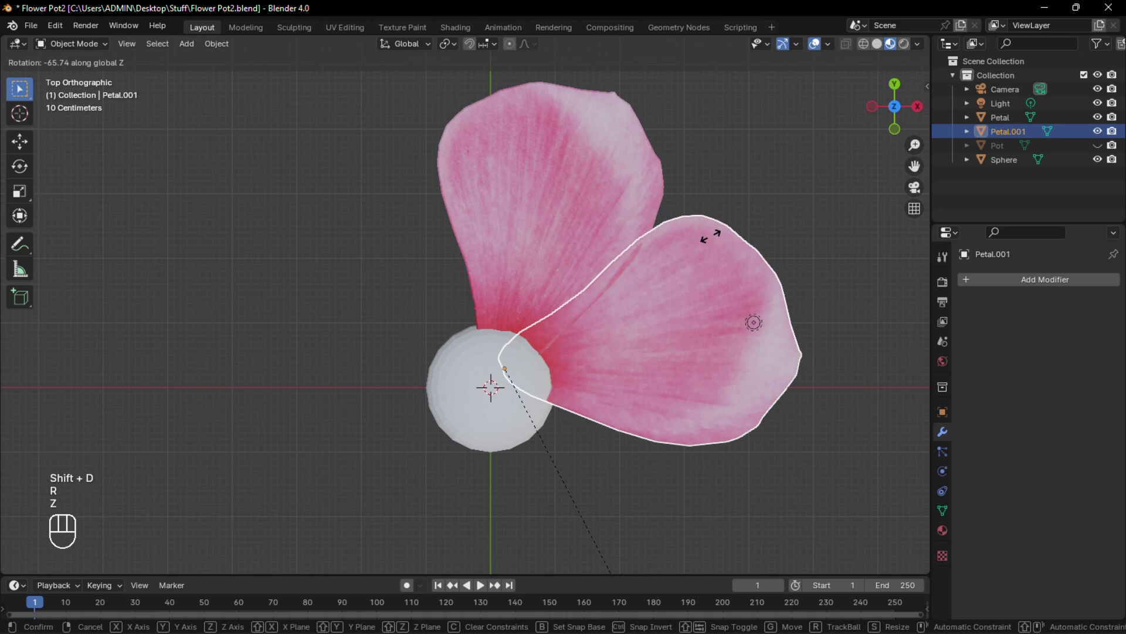
left_click(699, 419)
key("shift+r")
key("shift+r")
key("shift+r")
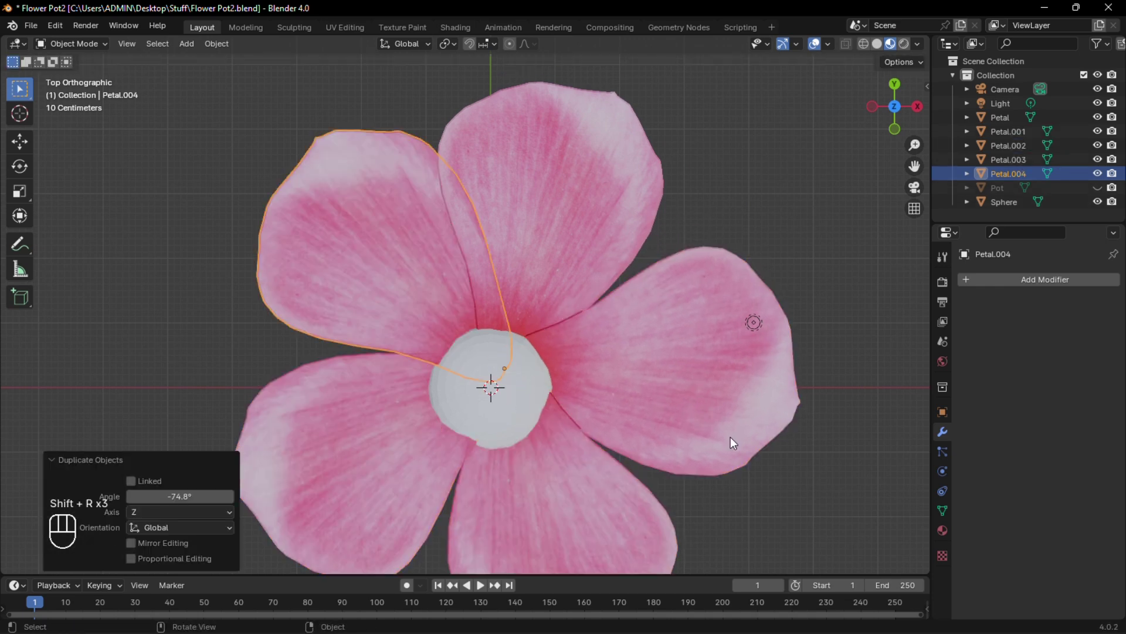
Narrow the original petal along X and adjust its rotation about Z
middle_click_drag(727, 434, 707, 335)
left_click(502, 208)
key("s")
key("x")
key("r")
key("z")
left_click(683, 299)
Scale the petal Petal.003 down along X
middle_click_drag(675, 299, 626, 361)
left_click(437, 420)
key("s")
key("x")
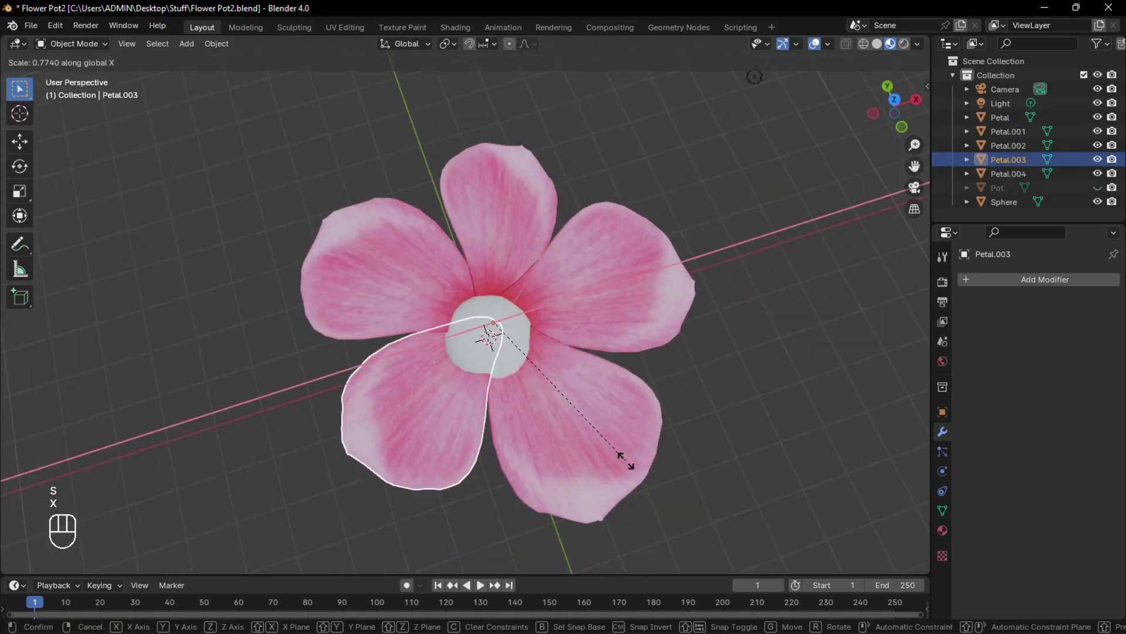
left_click(599, 457)
left_click(639, 362)
scroll(631, 352, "up", 1)
scroll(587, 361, "down", 1)
middle_click_drag(548, 369, 551, 273)
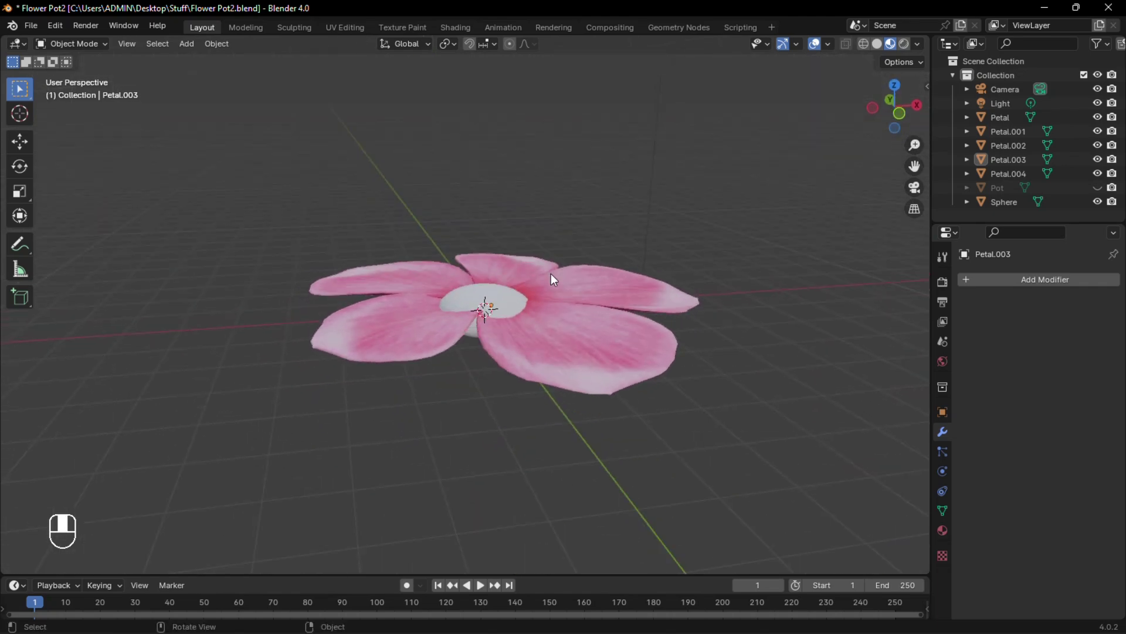
Parent all five petals to the sphere and test the link by moving the sphere
middle_click_drag(566, 347, 572, 409)
left_click(493, 326, "shift")
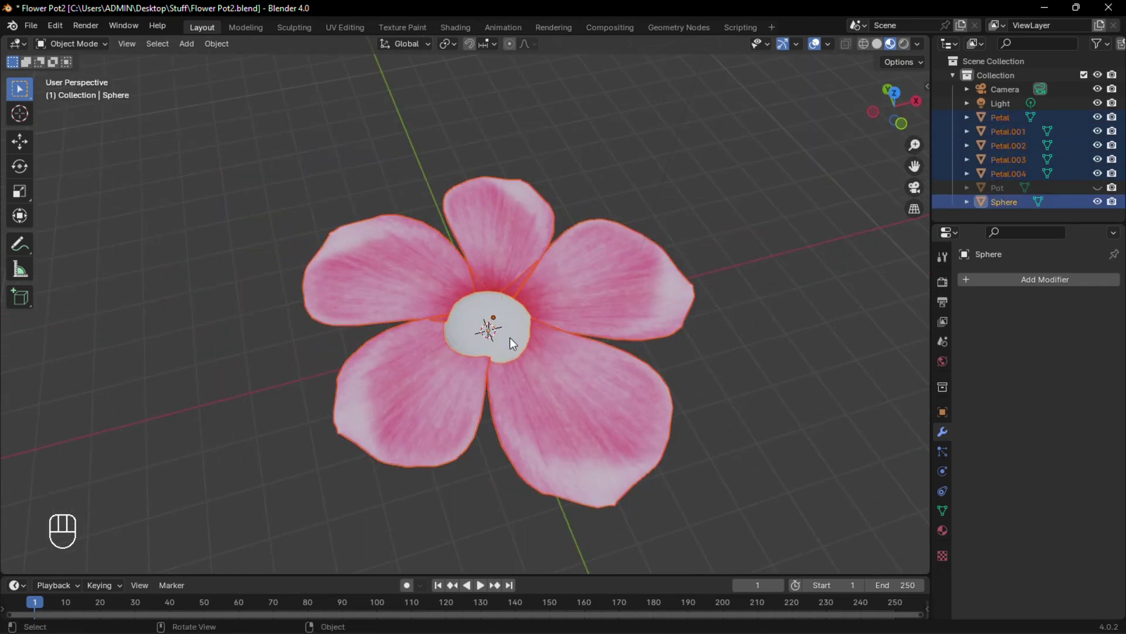
key("ctrl+p")
left_click(509, 337)
left_click(490, 331)
key("g")
right_click(519, 282)
Shade the sphere smooth and raise the flower head about 5.33 m along Z
scroll(502, 368, "up", 3)
right_click(502, 364)
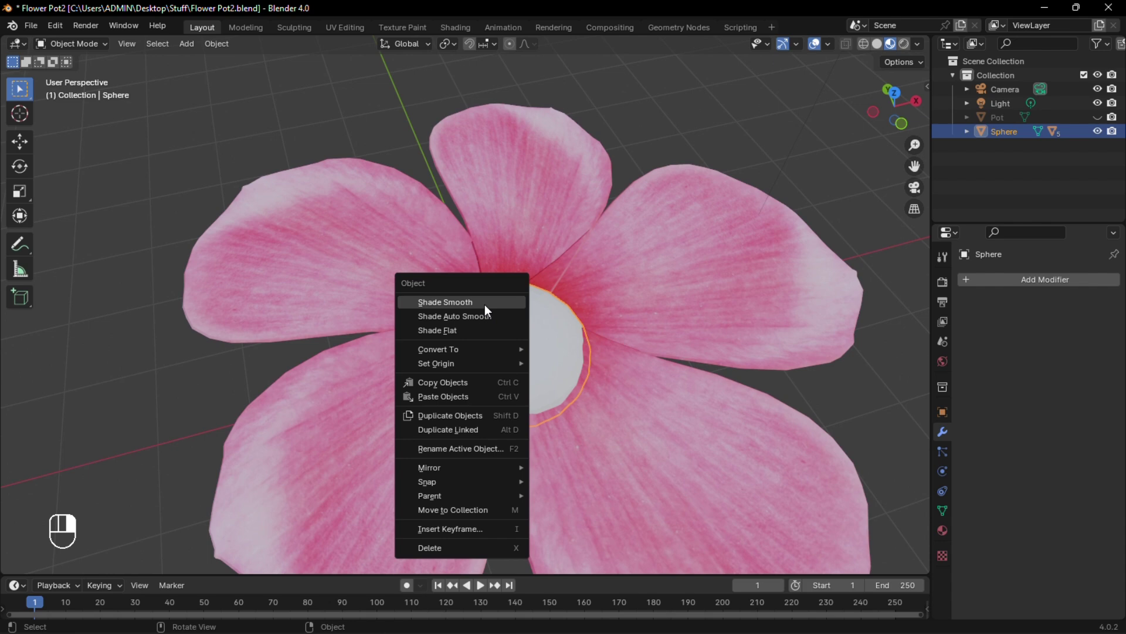
left_click(485, 303)
scroll(587, 317, "down", 5)
middle_click_drag(695, 325, 688, 277)
key("g")
key("z")
left_click(525, 274)
Add a Bezier curve below the flower and rotate it 90° about Y
scroll(514, 296, "down", 1)
key("shift+a")
mouse_move(515, 340)
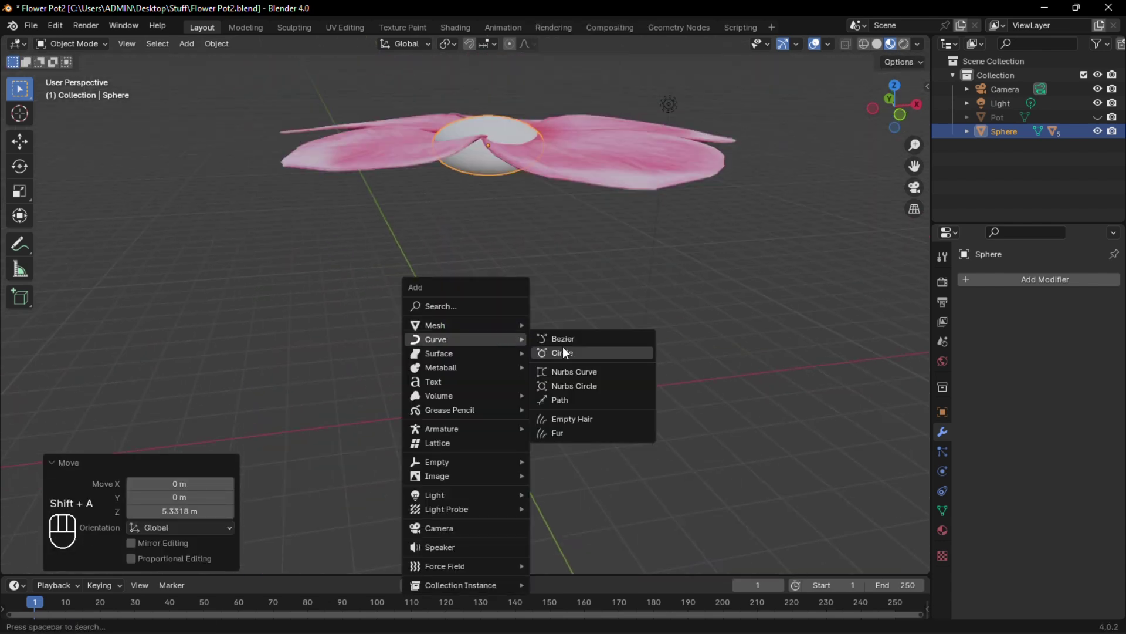
left_click(564, 340)
key("r")
key("x")
key("y")
key("9")
key("0")
key("Return")
middle_click_drag(600, 381, 581, 357)
Scale the Bezier curve by about 3.535 and raise it about 1.54 m along Z to meet the flower head
key("grave")
left_click(509, 313)
key("s")
left_click(738, 287)
key("grave")
left_click(651, 296)
key("g")
key("z")
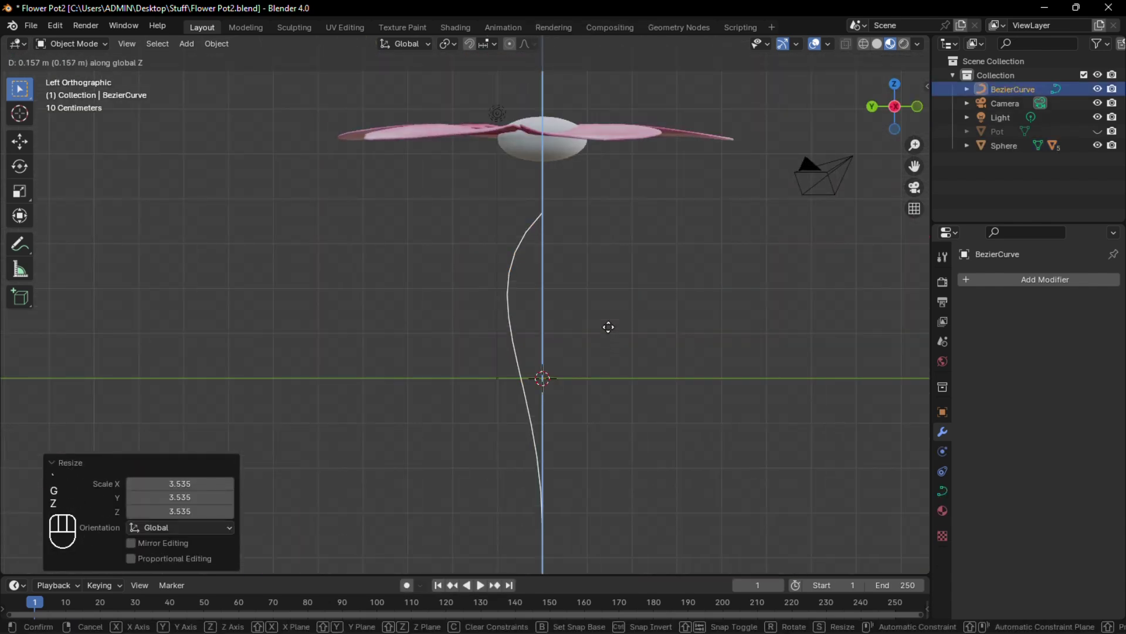
Increase the curve's round bevel depth to turn it into a thin stem
left_click(942, 490)
left_click(969, 507)
scroll(991, 506, "down", 5)
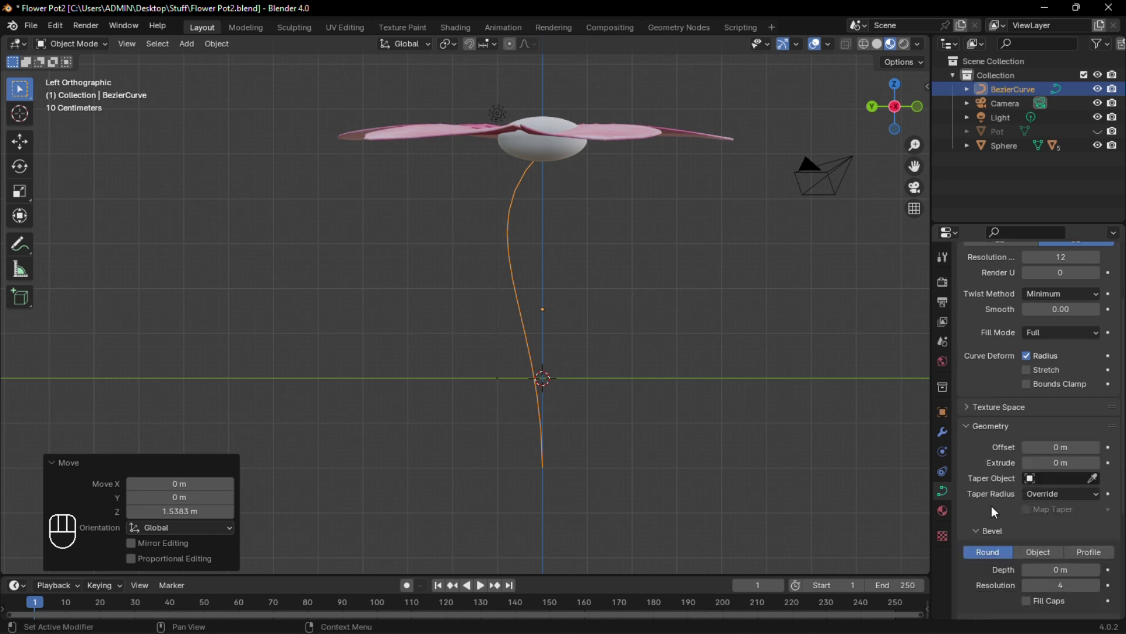
left_click(1097, 513)
Tilt the flower head on top of the stem and unhide the pot
left_click(556, 144)
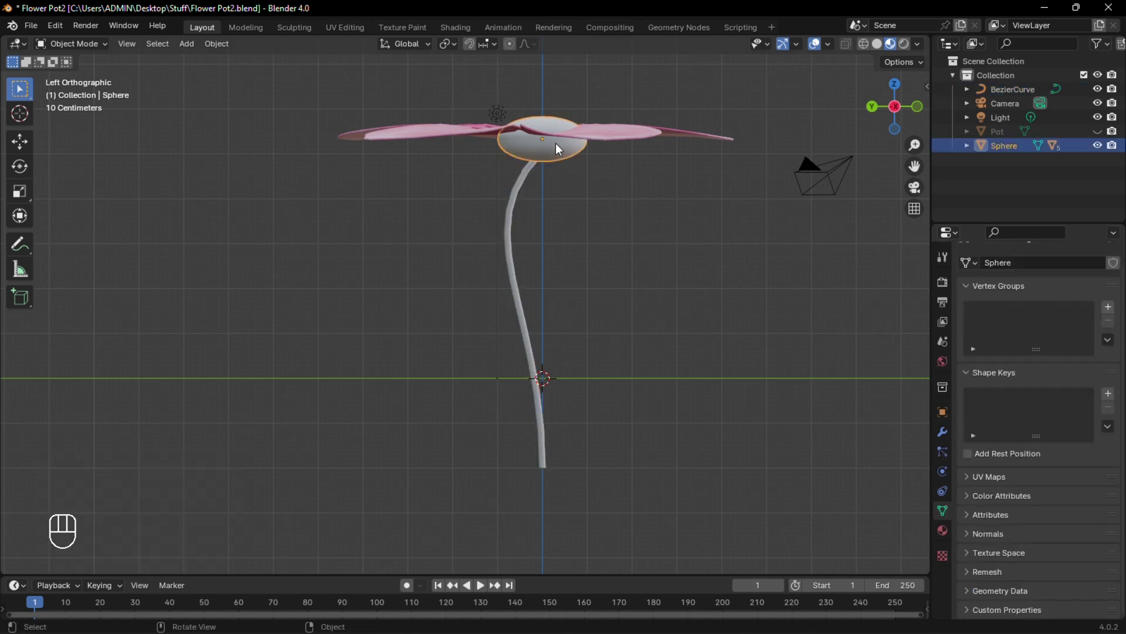
left_click(707, 248)
middle_click_drag(714, 241, 691, 213)
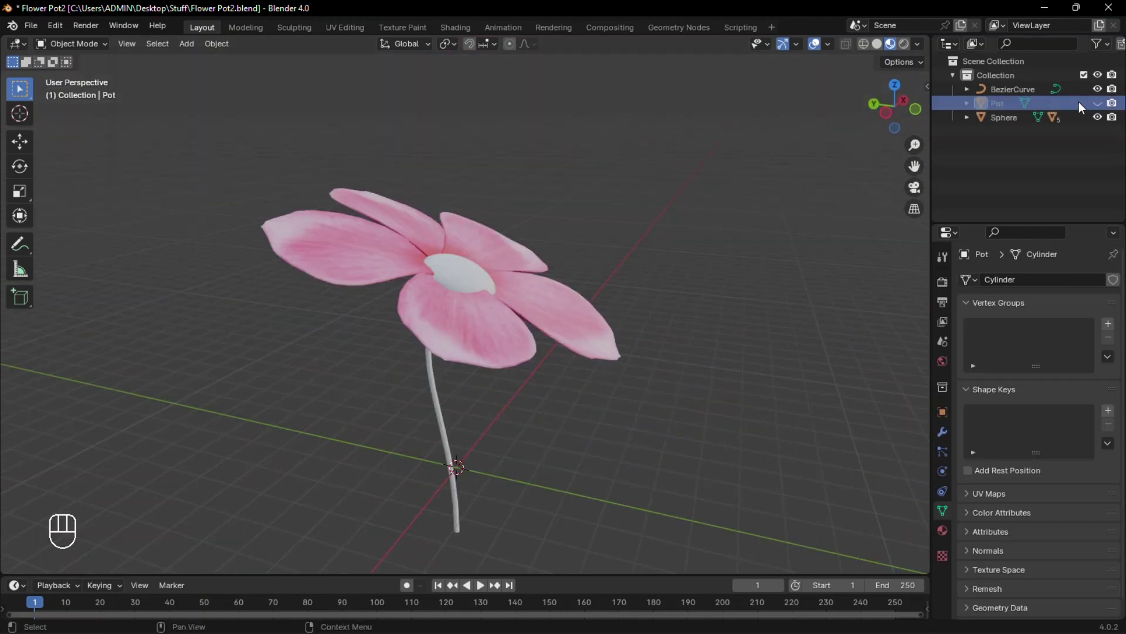
left_click(1097, 104)
mouse_move(530, 463)
middle_mouse_down()
mouse_move(526, 427)
mouse_move(521, 448)
middle_mouse_up()
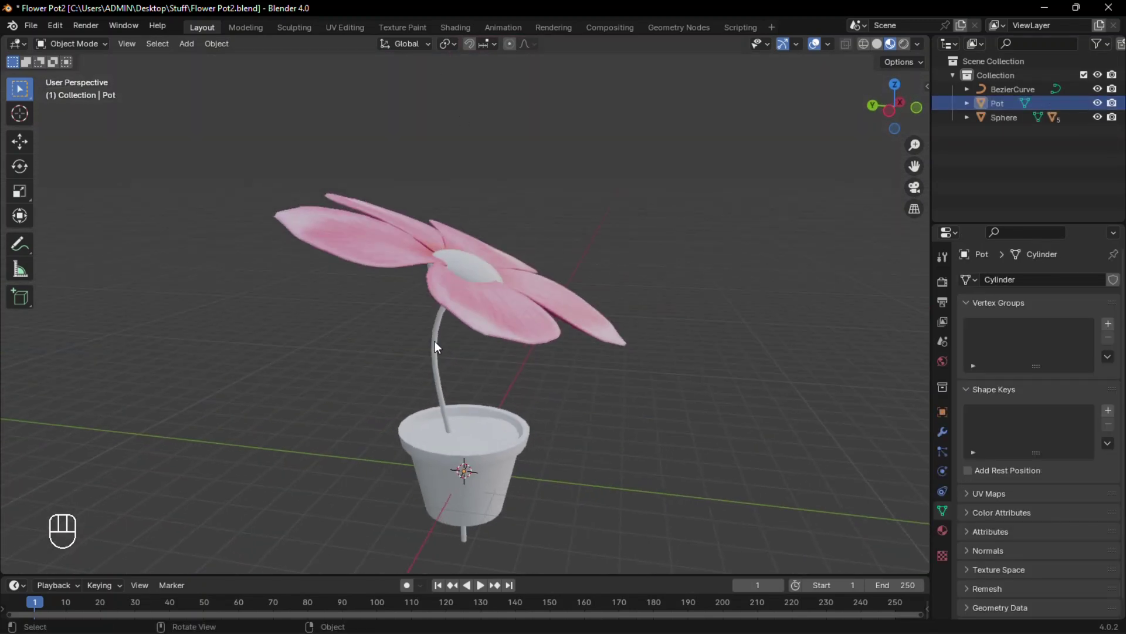
Parent the flower head's sphere to the stem curve
left_click(435, 340)
left_click(466, 269)
left_click(434, 361, "shift")
key("ctrl+p")
left_click(435, 361)
Scale the stem and its flower head down to fit the pot
key("s")
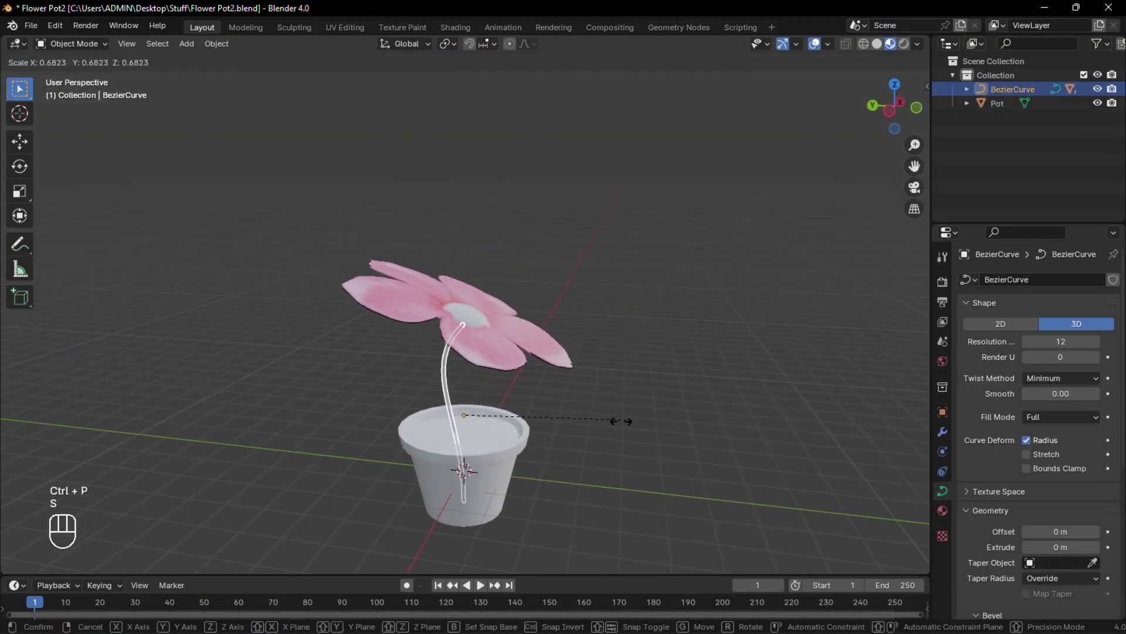
left_click(536, 430)
key("KP_Decimal")
scroll(526, 423, "down", 10)
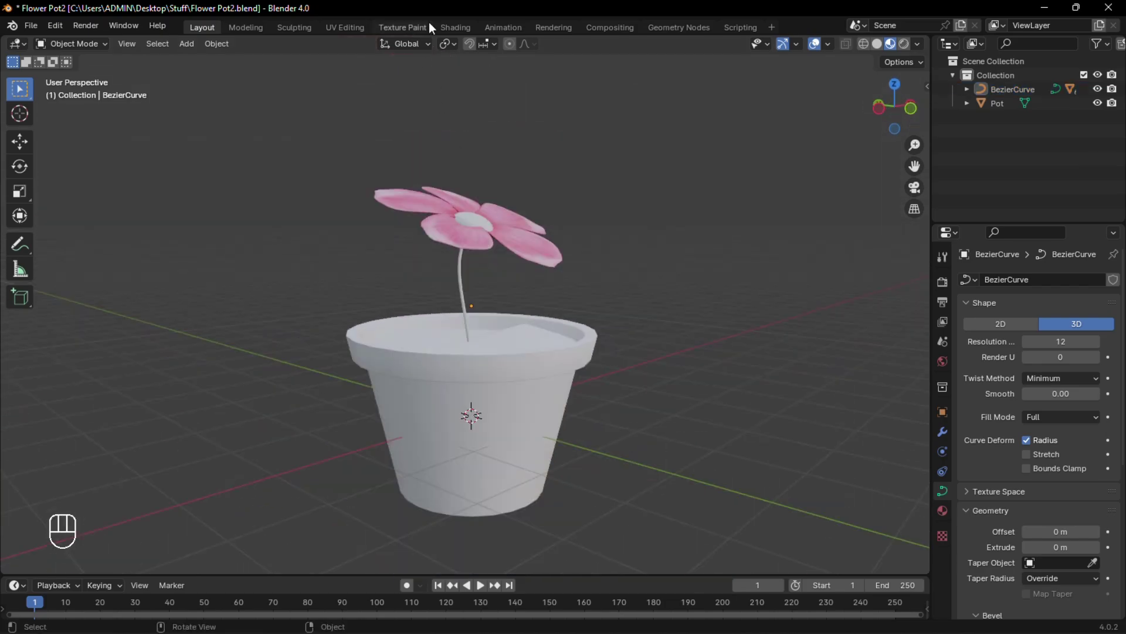
Name the flower centre's material yellow and set its base color to a light yellow
left_click(455, 27)
scroll(610, 411, "up", 1)
left_click(623, 439)
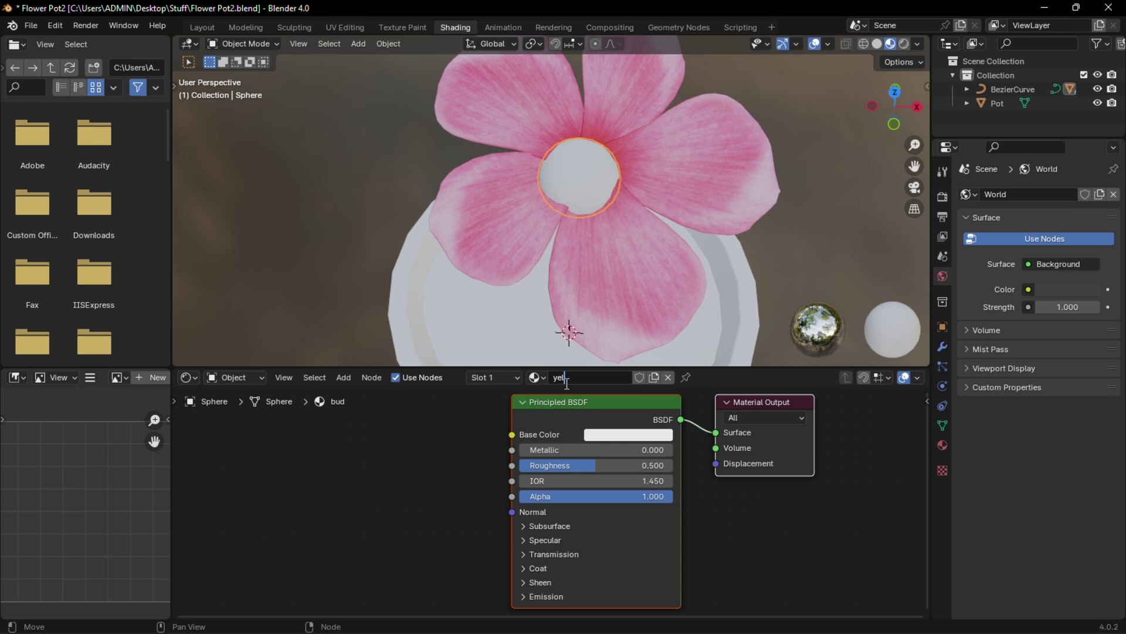
type("low")
key("Return")
left_click(628, 434)
left_click_drag(625, 293, 629, 294)
left_click(725, 221)
left_click(821, 230)
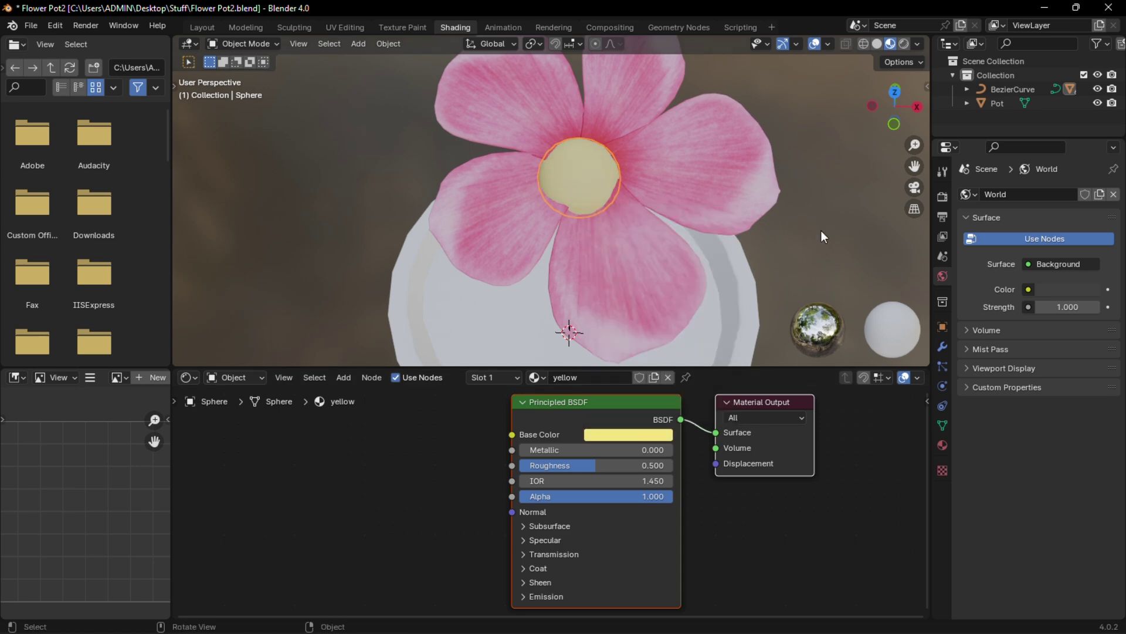
Save the file and parent the flower's stem to the pot, testing the link with a cancelled move
scroll(822, 230, "down", 3)
middle_click_drag(821, 230, 567, 290)
key("ctrl+s")
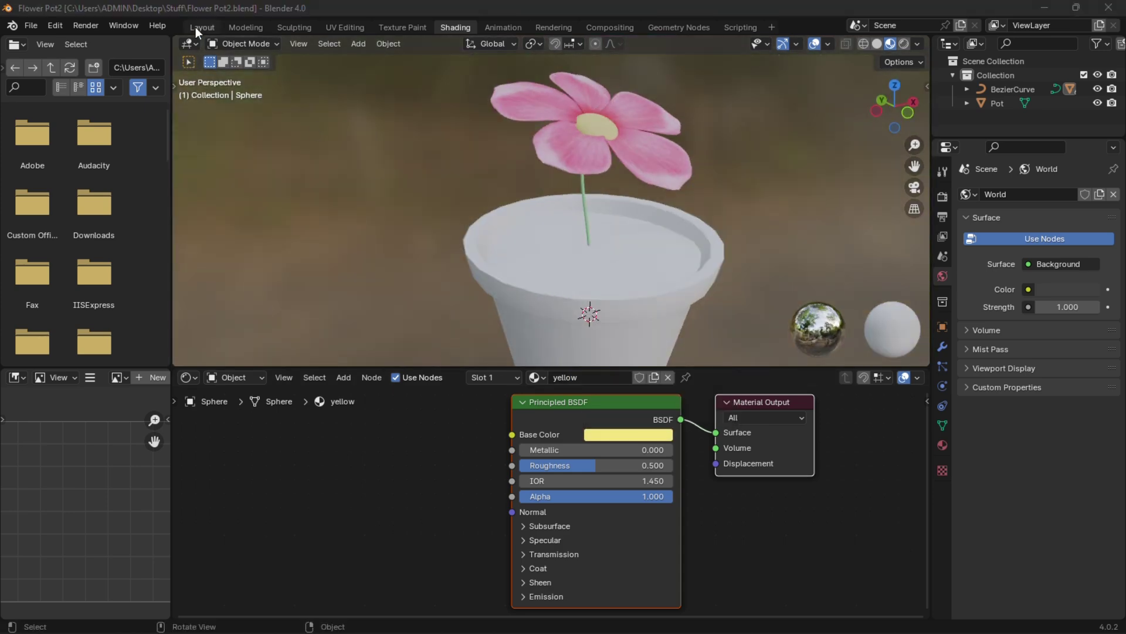
left_click(196, 27)
left_click(463, 301)
left_click(548, 443, "shift")
key("ctrl+p")
left_click(547, 444)
key("g")
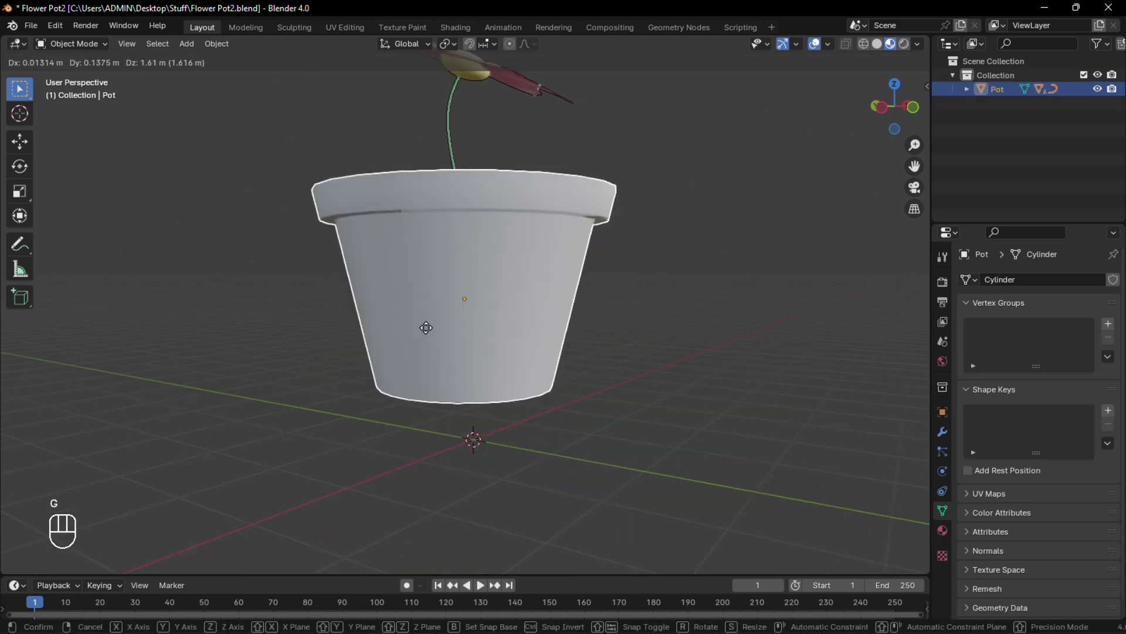
right_click(426, 327)
Select the pot with its whole hierarchy and hide it from the viewport
right_click(974, 88)
left_click(985, 169)
key("h")
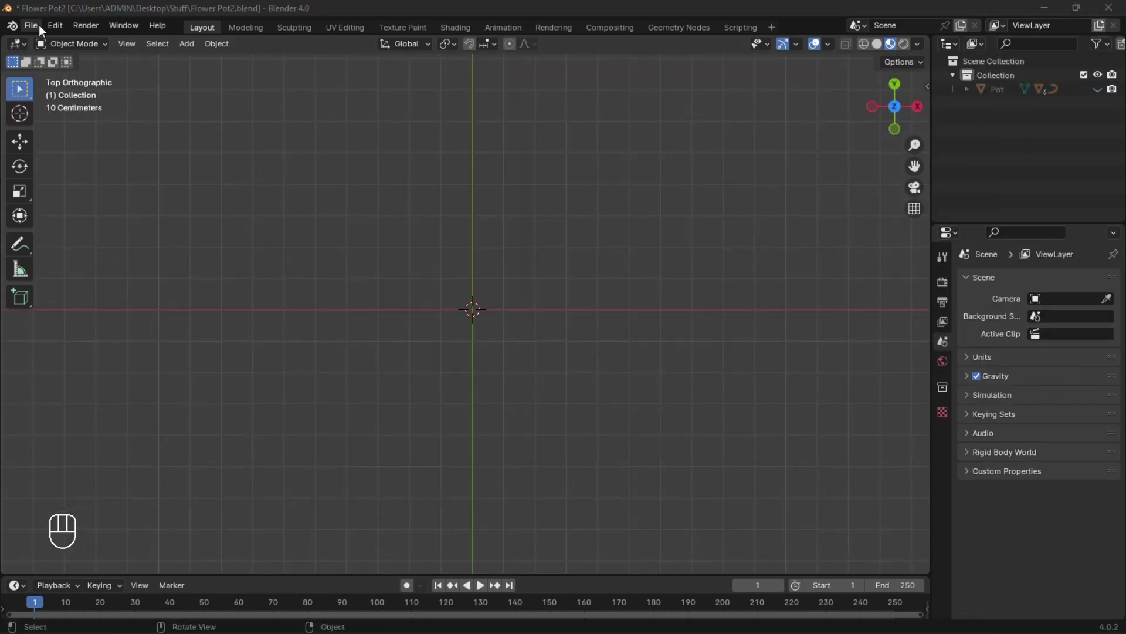
Check that the Import Images as Planes add-on is enabled and import the guava leaf image as a plane
left_click(56, 25)
left_click(96, 201)
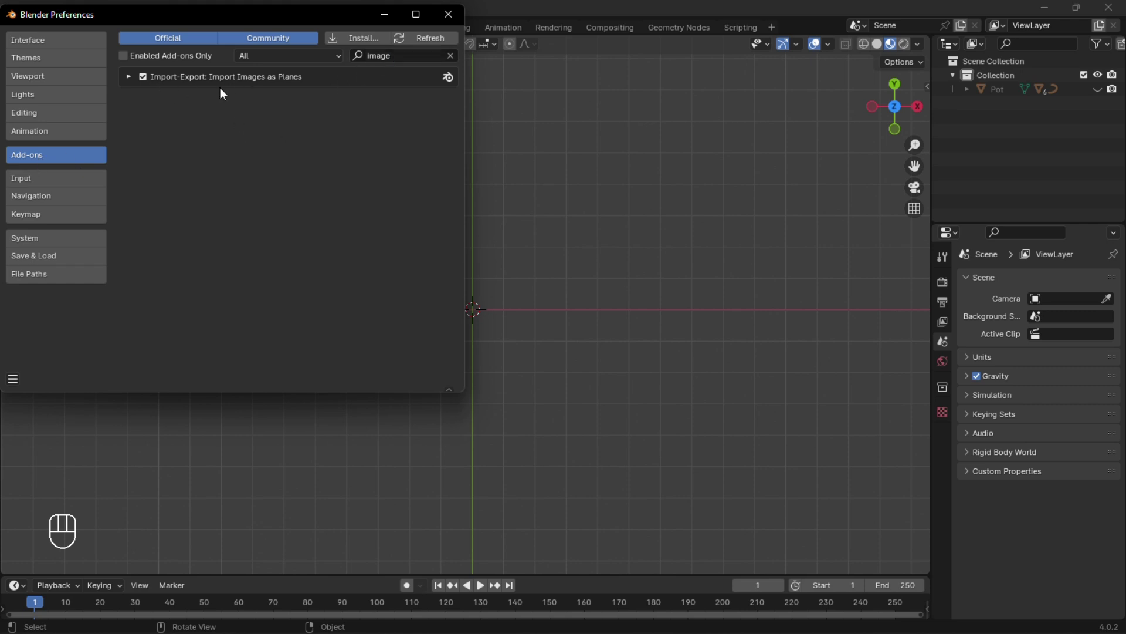
left_click(448, 14)
key("shift+a")
mouse_move(532, 306)
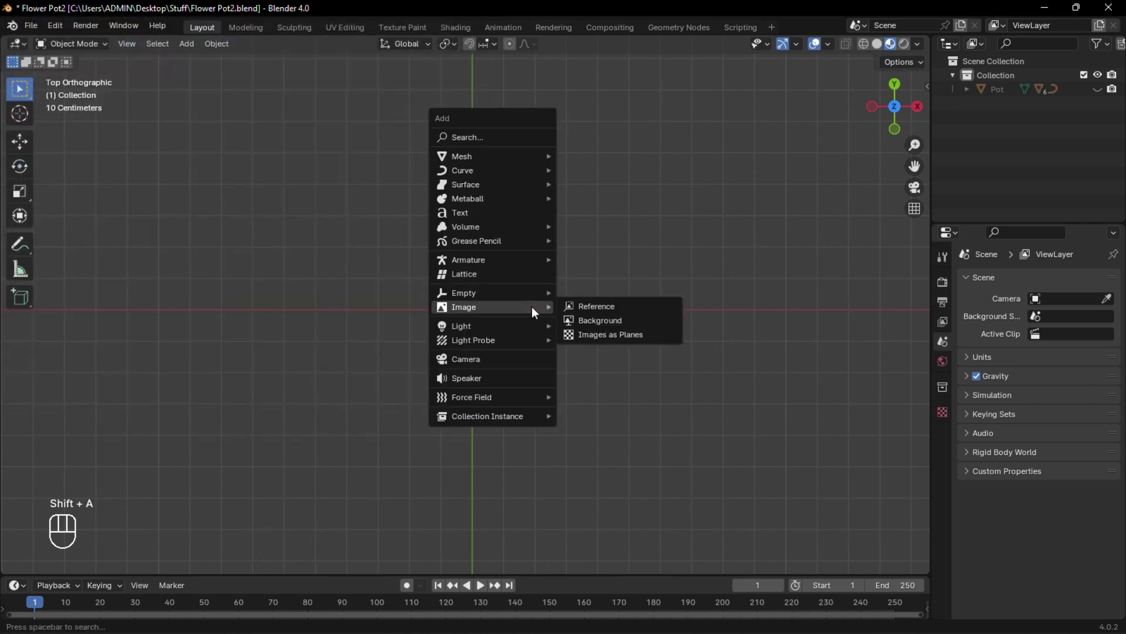
left_click(610, 334)
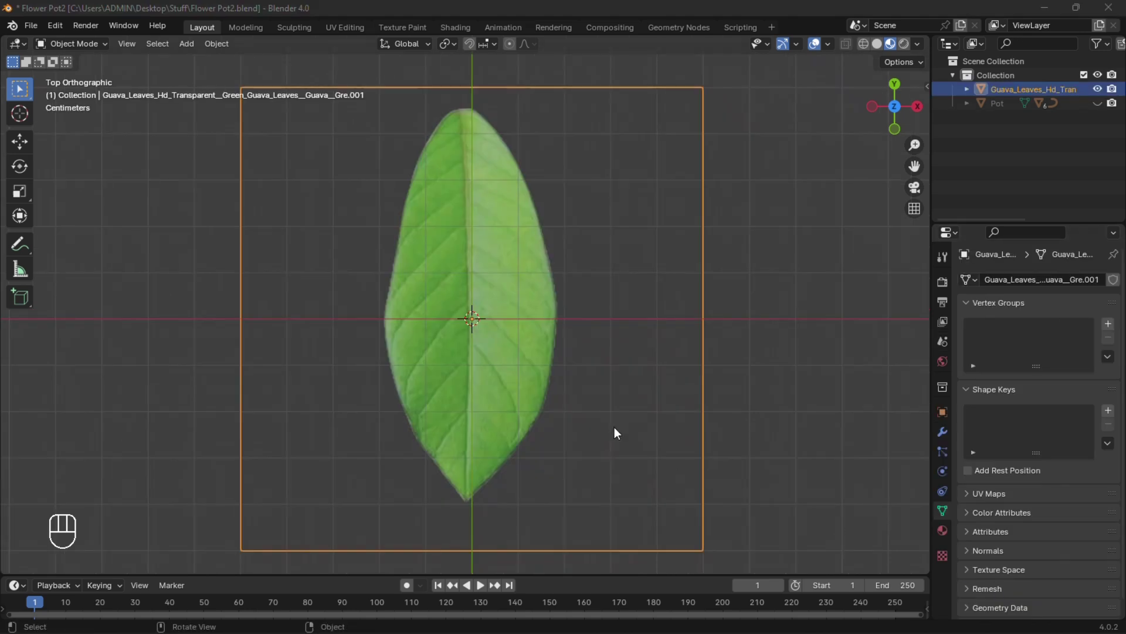
Slide the leaf plane's stalk-side edge in to the leaf's base and set the origin there using the 3D cursor
key("Tab")
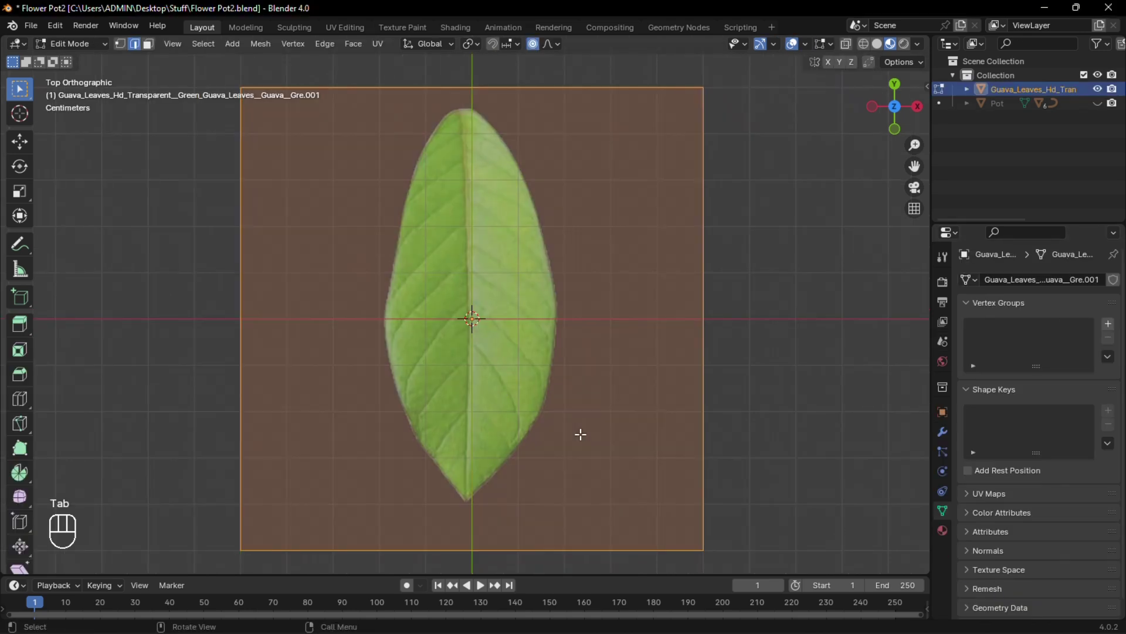
left_click(527, 540)
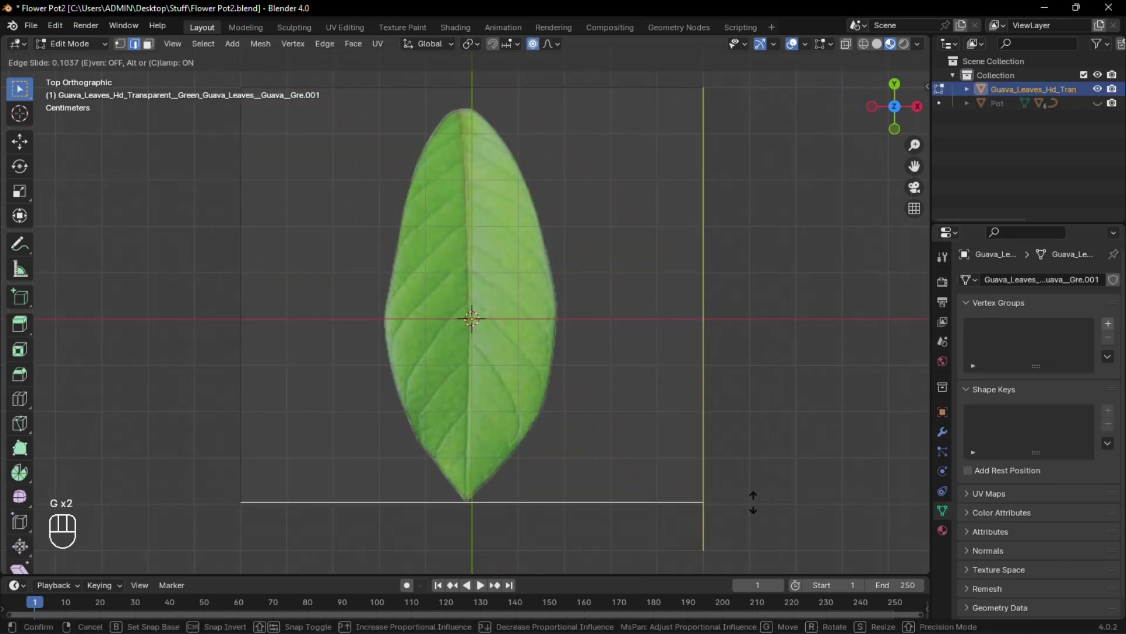
left_click(753, 501)
key("shift+s")
left_click(600, 597)
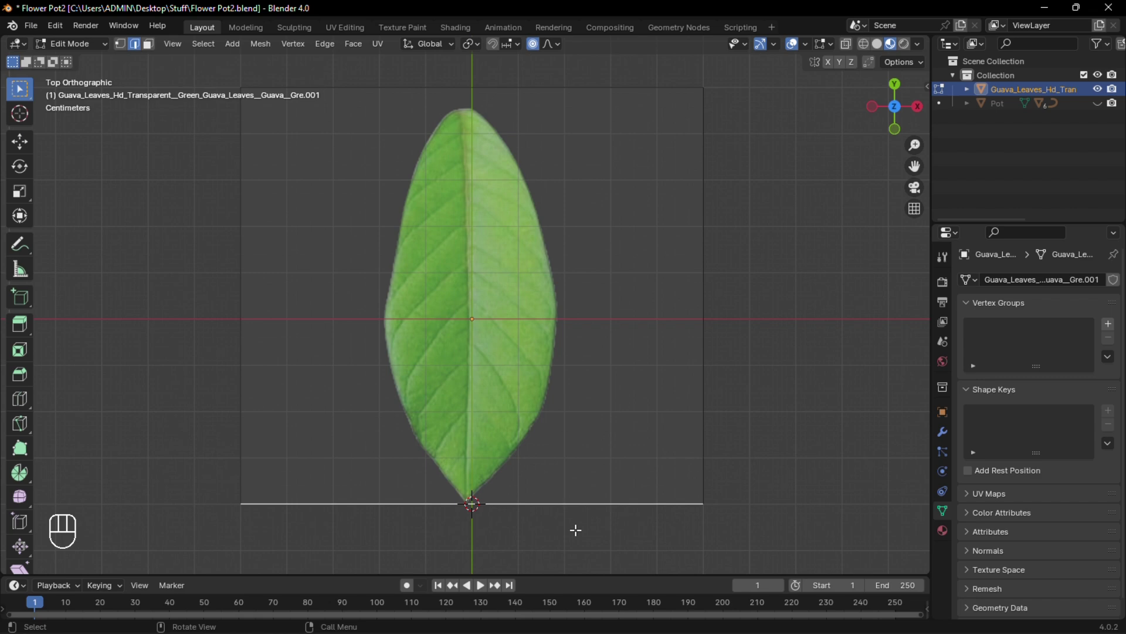
key("Tab")
right_click(498, 396)
left_click(605, 440)
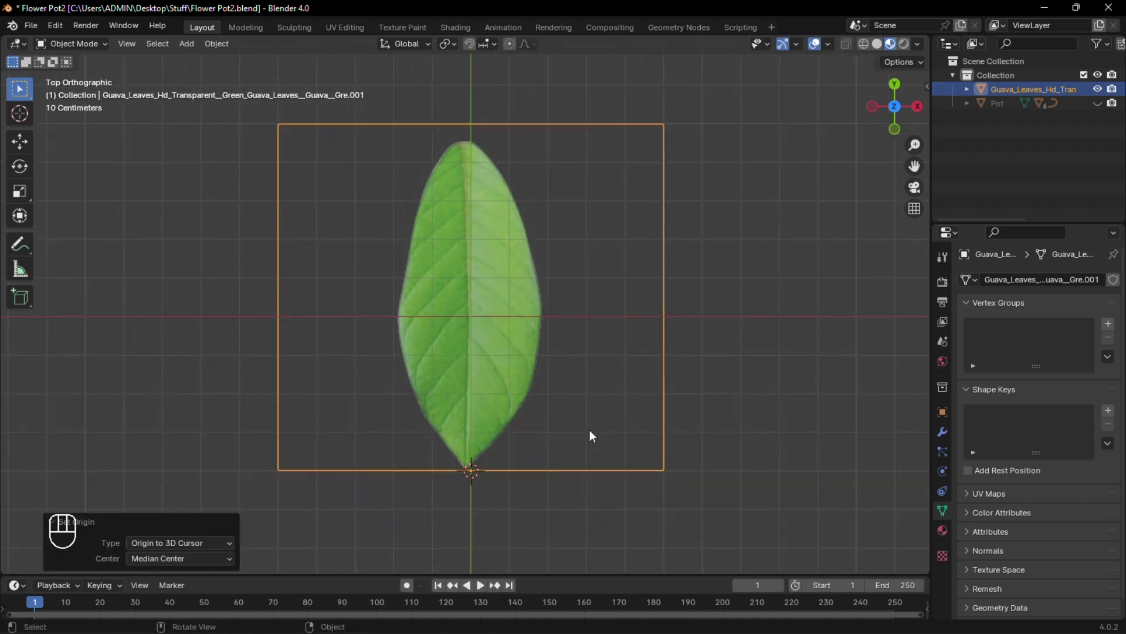
Add evenly spaced loop cuts across the leaf plane and raise a middle loop along Z with proportional editing to curve the leaf
key("r")
key("z")
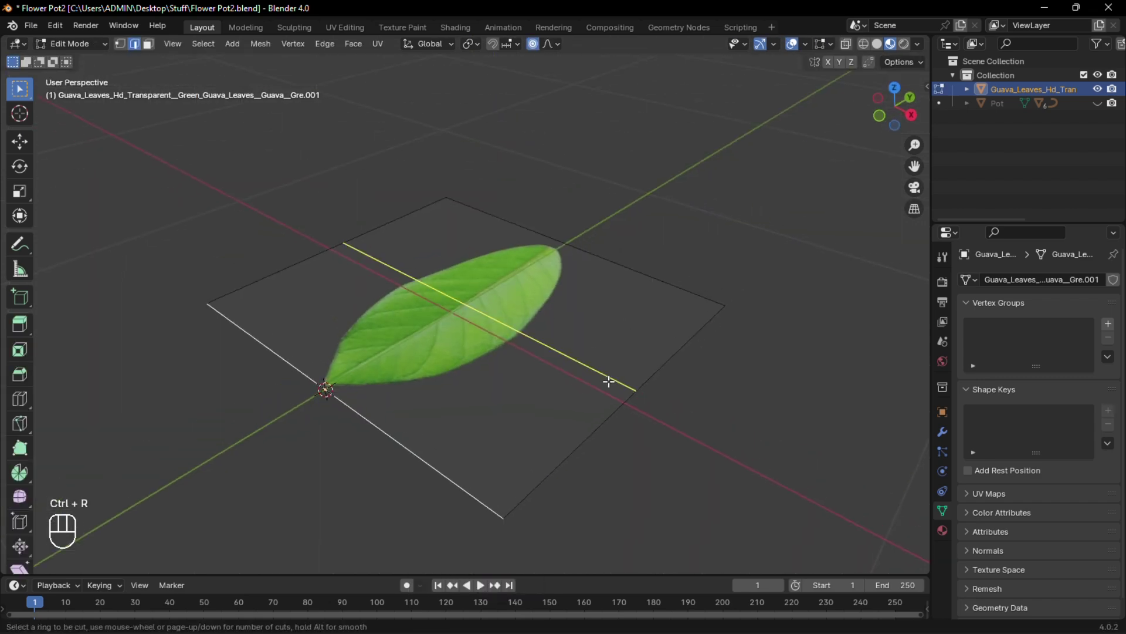
left_click(608, 381)
right_click(608, 381)
key("2")
left_click(587, 331, "alt")
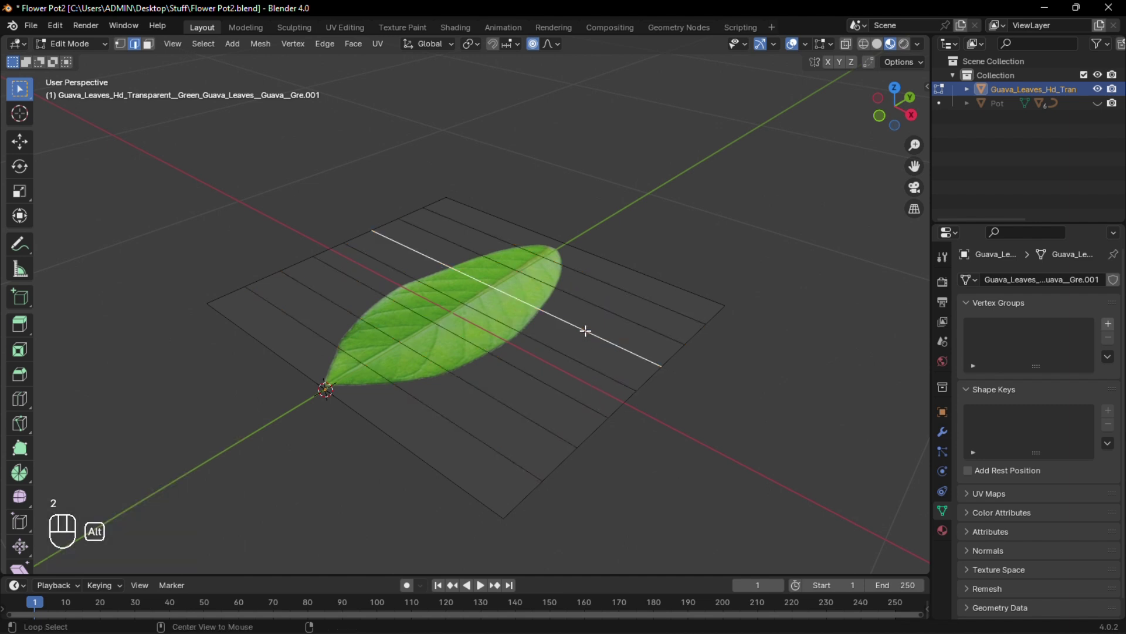
middle_click_drag(768, 264, 746, 248)
key("g")
key("z")
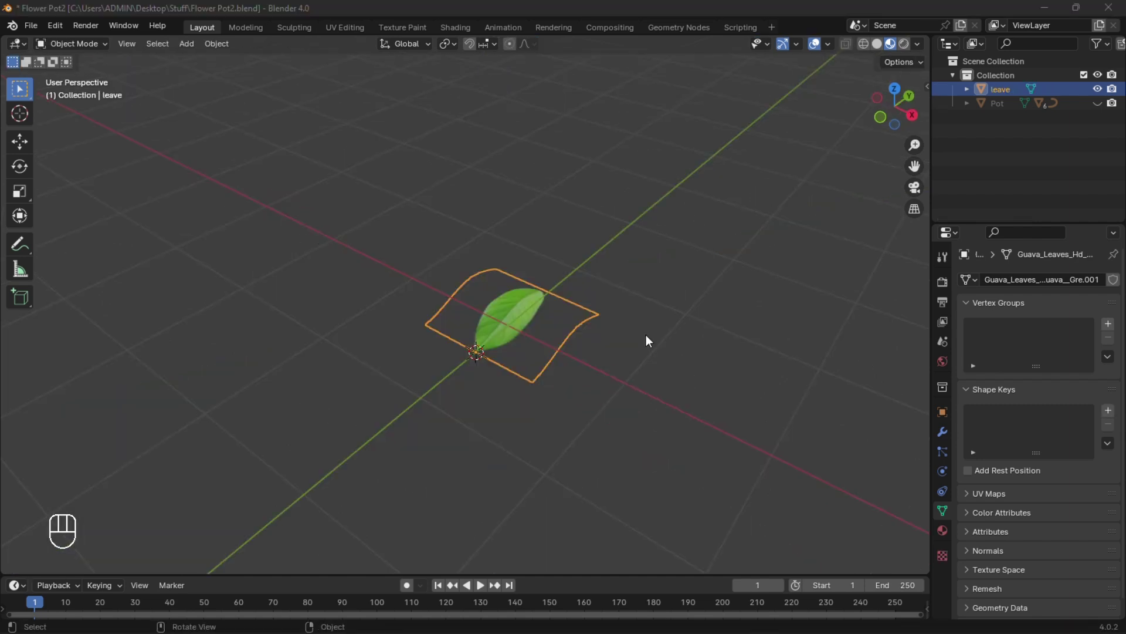
Unhide the potted flower and raise the leaf about 1.28 m along Z to stem height
key("alt+a")
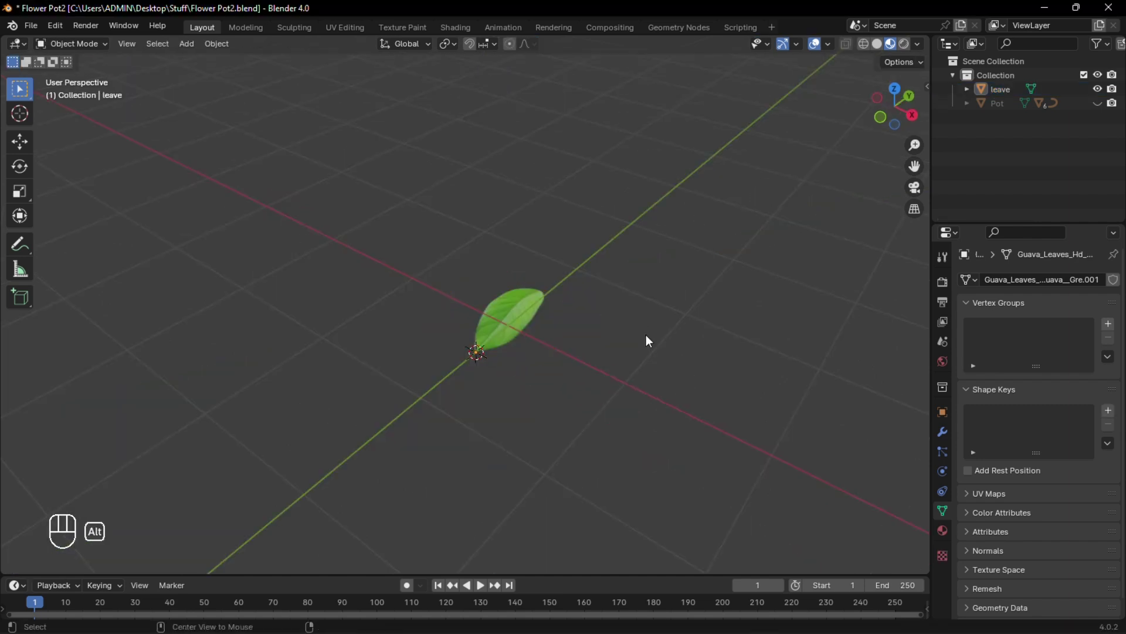
key("alt+h")
scroll(820, 218, "down", 5)
key("g")
key("z")
left_click(644, 231)
Rotate the leaf 180° around Z and move it along Y so its base meets the stem
key("grave")
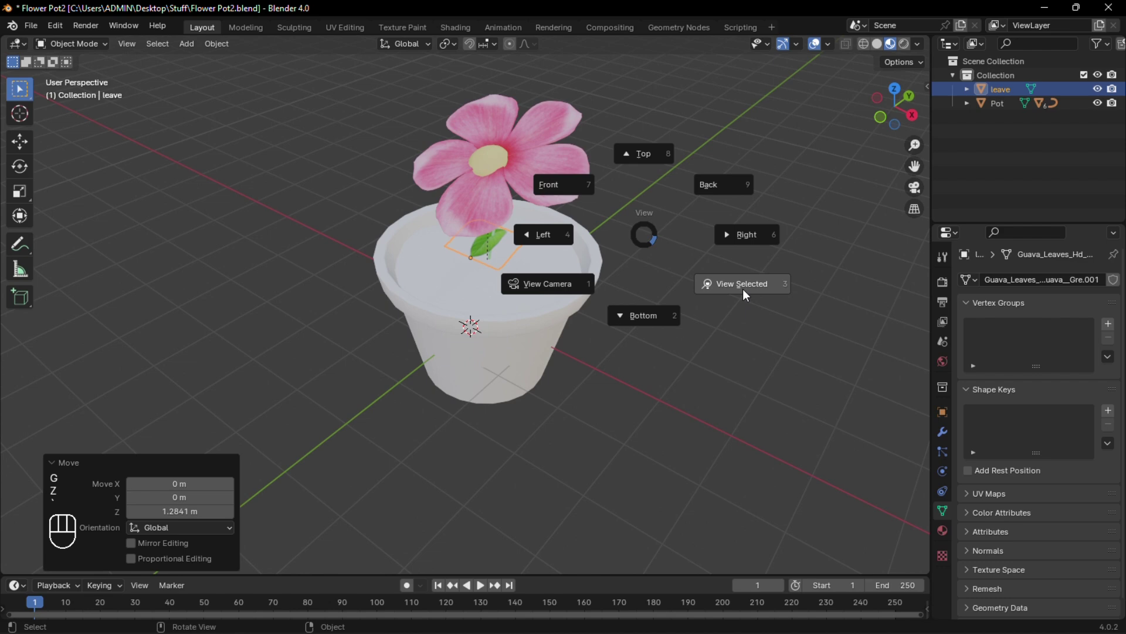
left_click(743, 289)
middle_click_drag(615, 278, 582, 262)
key("r")
key("z")
key("1")
key("8")
key("0")
key("Return")
key("g")
key("y")
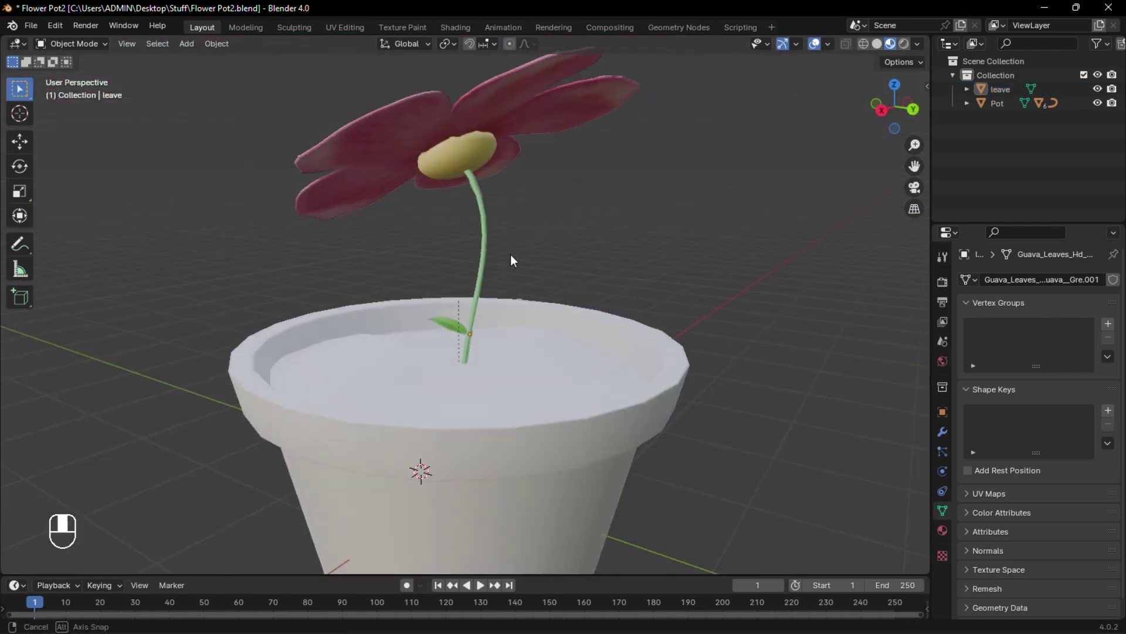
Duplicate the leaf and move the copy about 0.46 m up along Z
scroll(416, 351, "up", 5)
left_click(417, 351)
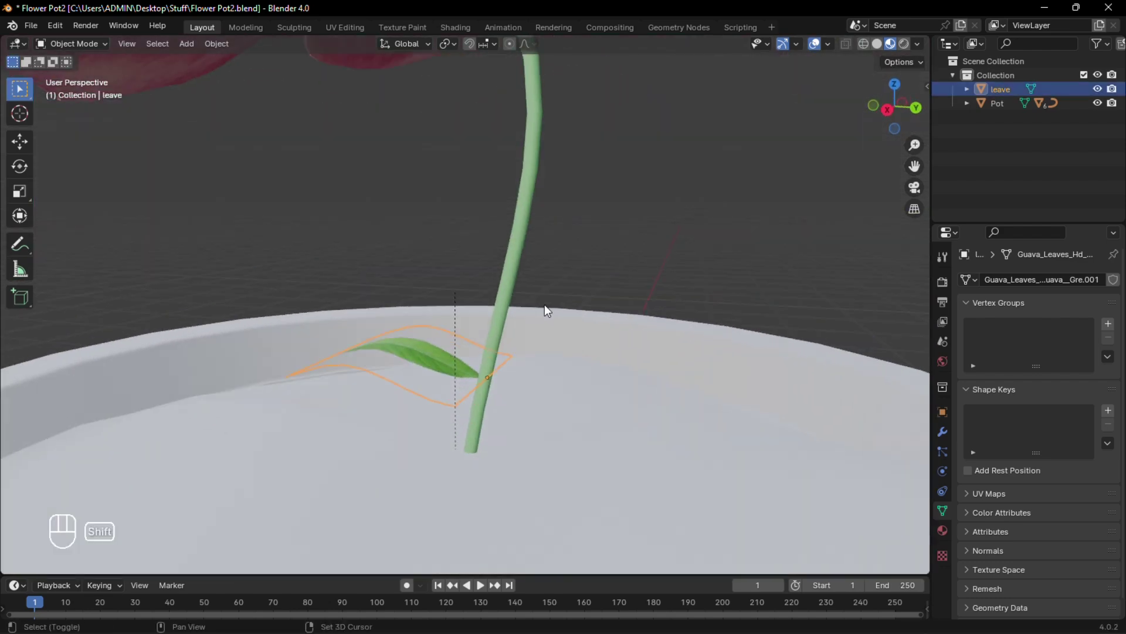
key("shift+d")
key("z")
left_click(590, 160)
Rotate the copied leaf 180° around Z and move it along Y onto the stem's opposite side
middle_click_drag(589, 155, 599, 187)
type("r18")
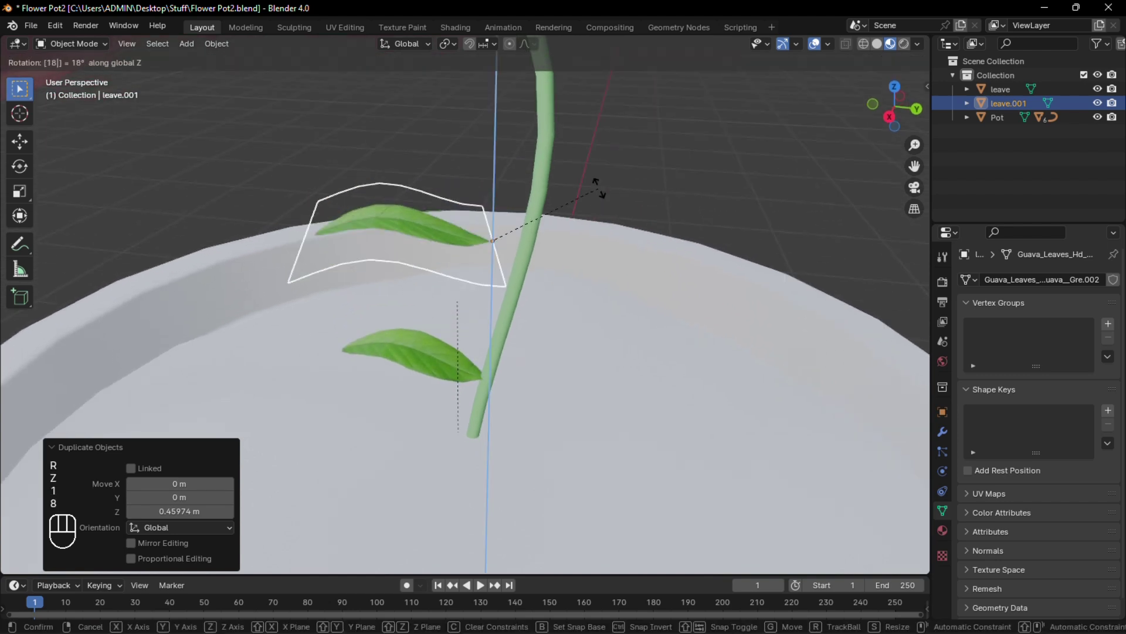
type("0")
key("Return")
key("g")
key("y")
left_click(612, 190)
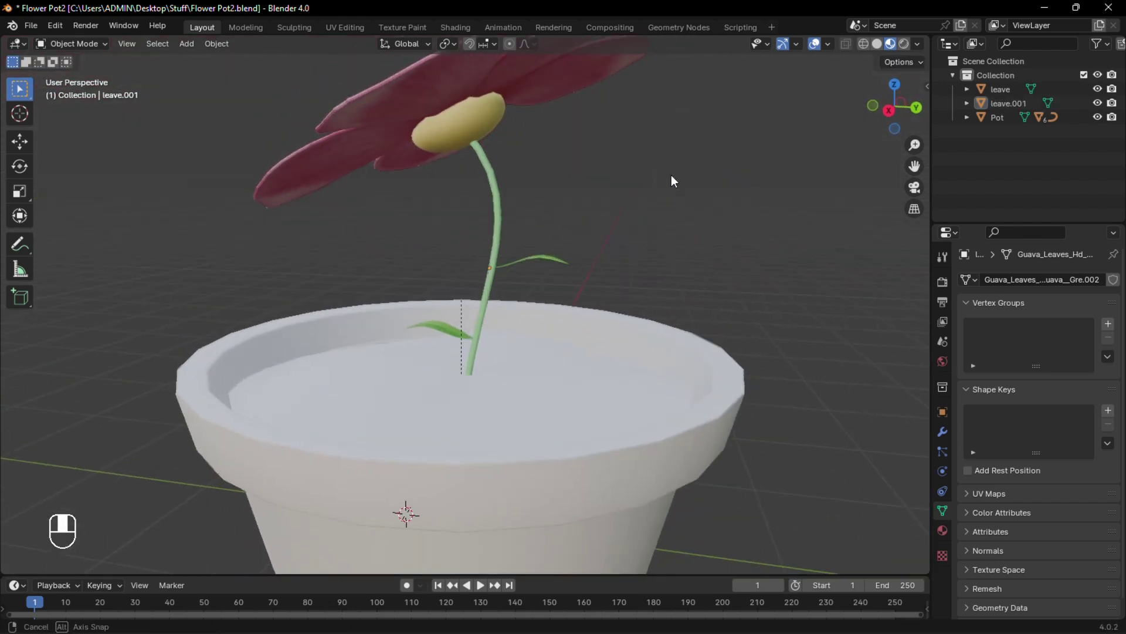
Duplicate a leaf upward along Z to place a third leaf just below the flower head
scroll(698, 204, "up", 3)
middle_click_drag(671, 174, 651, 237)
left_click(519, 302)
key("shift+d")
key("z")
left_click(590, 58)
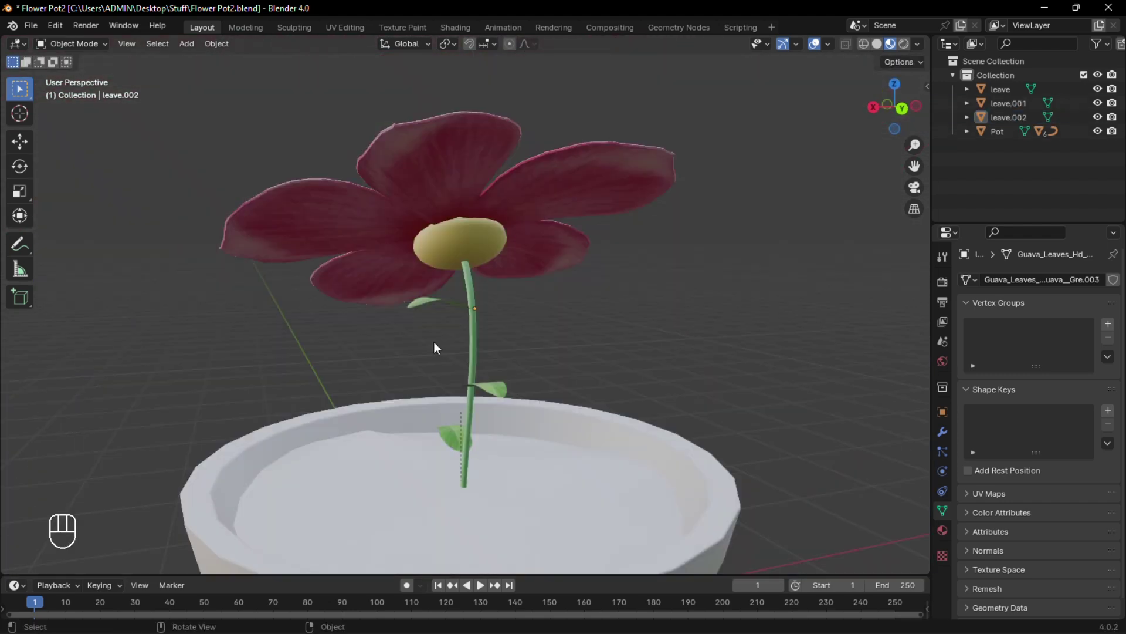
Select all three leaves with the stem and parent the leaves to the stem
scroll(434, 341, "up", 1)
left_click(415, 302)
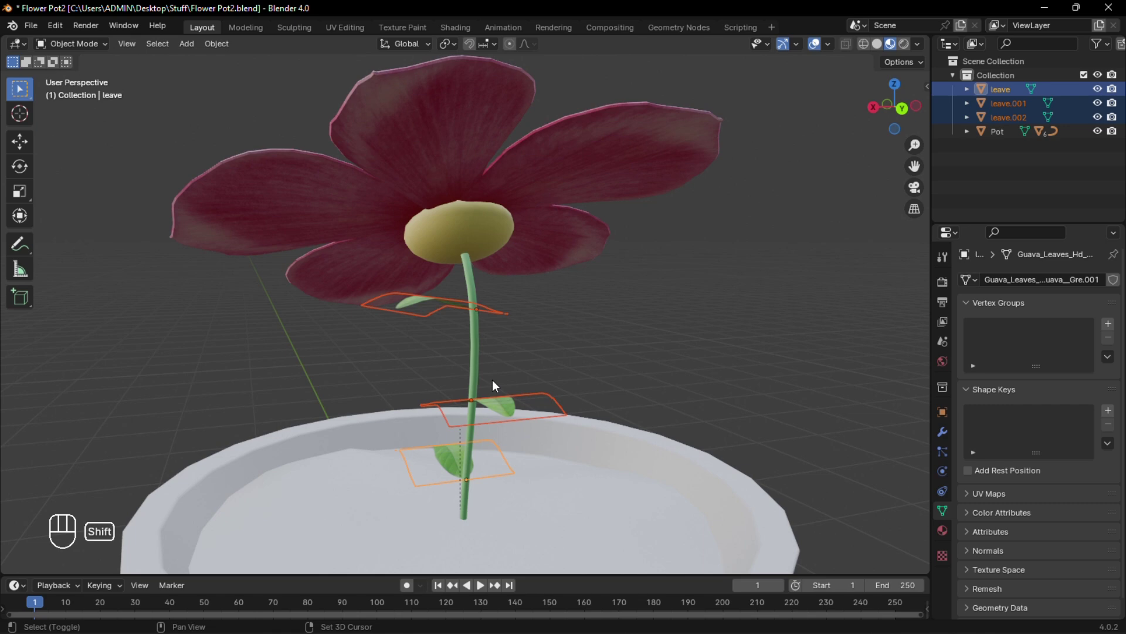
left_click(493, 385, "shift")
key("ctrl+p")
left_click(518, 355)
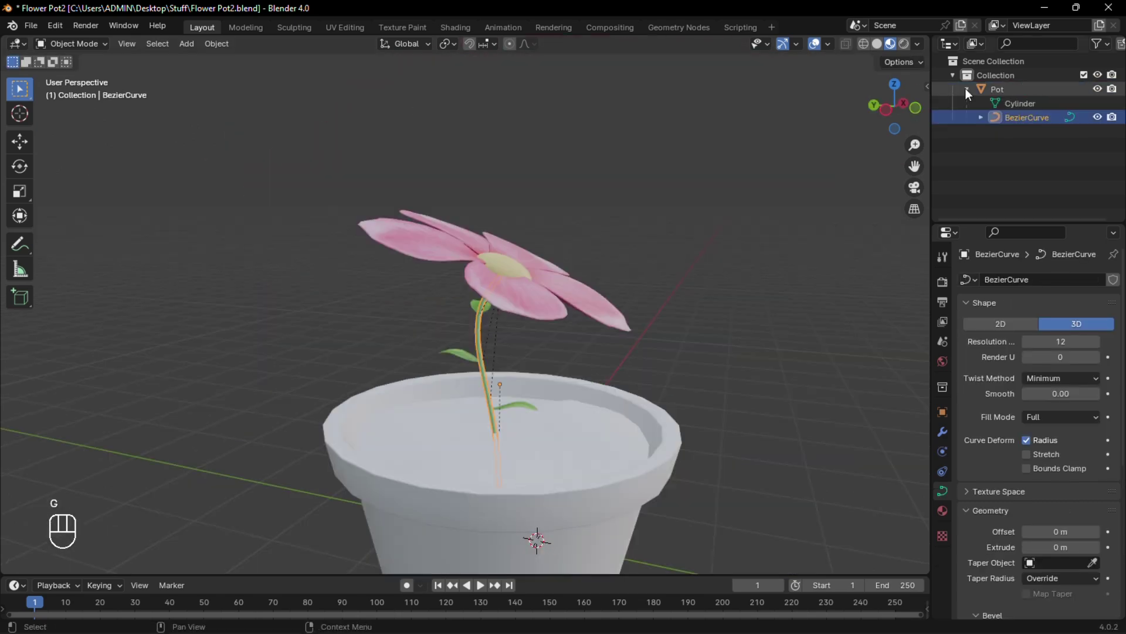
Rename the Bezier curve to stem and select its entire hierarchy
double_click(1018, 118)
type("stem")
key("Return")
right_click(1018, 119)
left_click(927, 197)
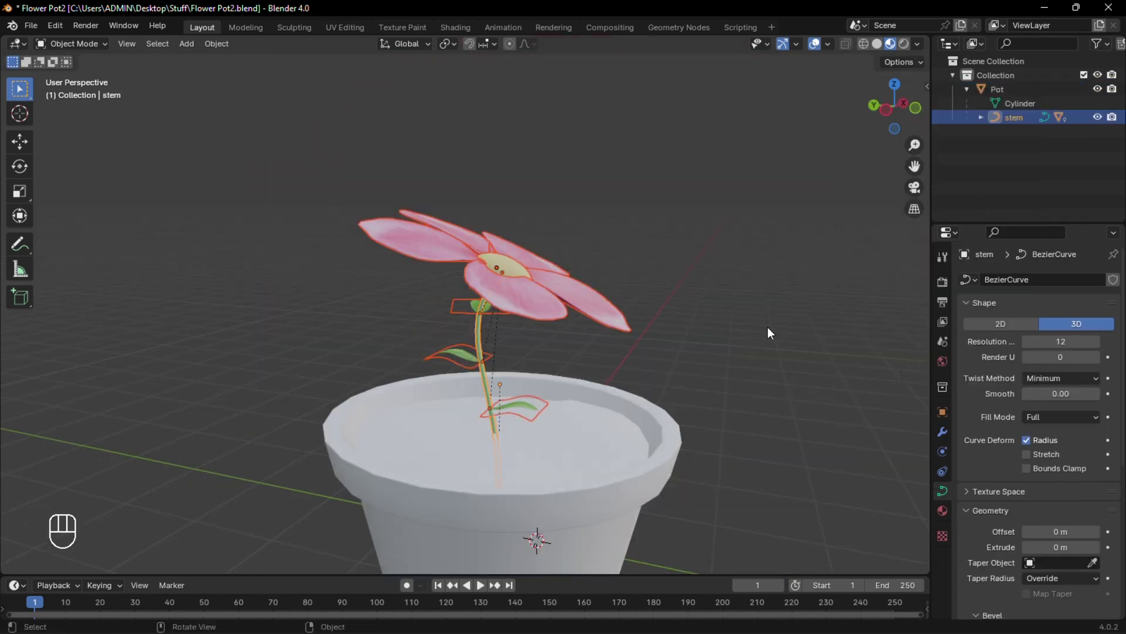
Duplicate the whole flower, rotate the copy around Z and shift it along X to another spot in the pot
key("shift+d")
right_click(720, 336)
key("r")
key("z")
key("g")
key("x")
left_click(694, 369)
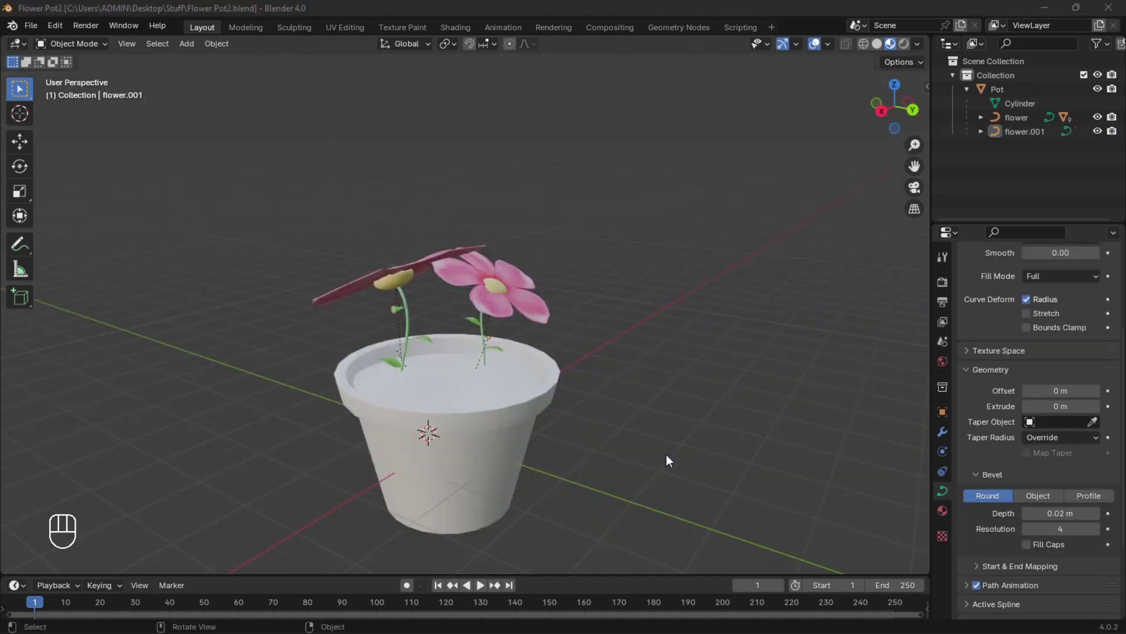
Unwrap the entire pot with Smart UV Project at a 66° angle limit
left_click(411, 449)
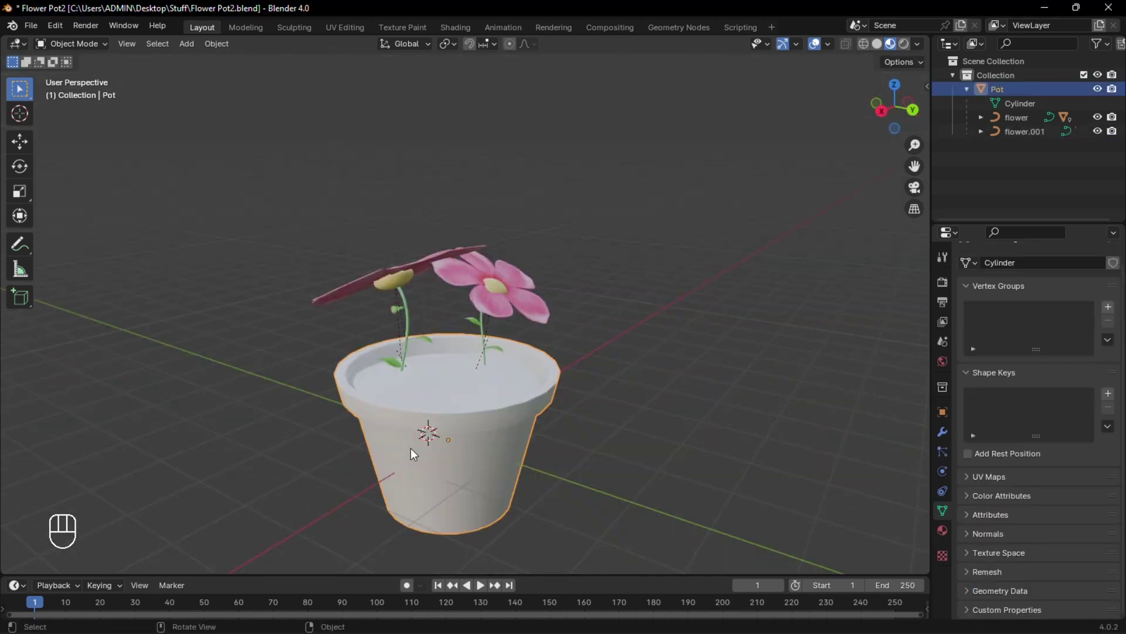
left_click(336, 29)
middle_click_drag(724, 211, 724, 298)
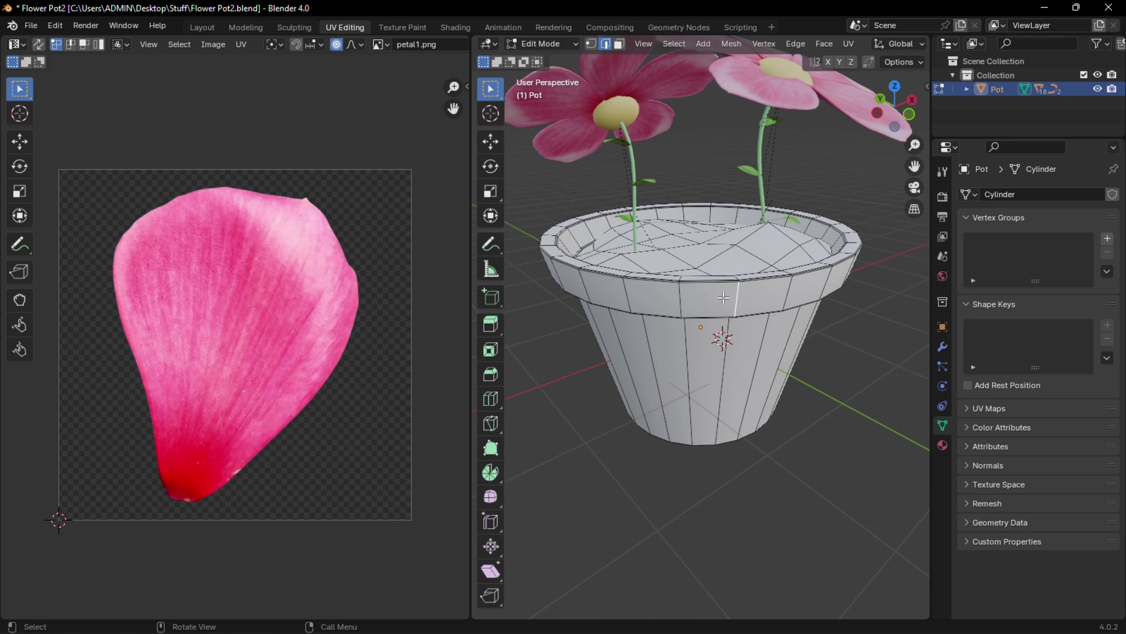
key("a")
key("u")
left_click(643, 332)
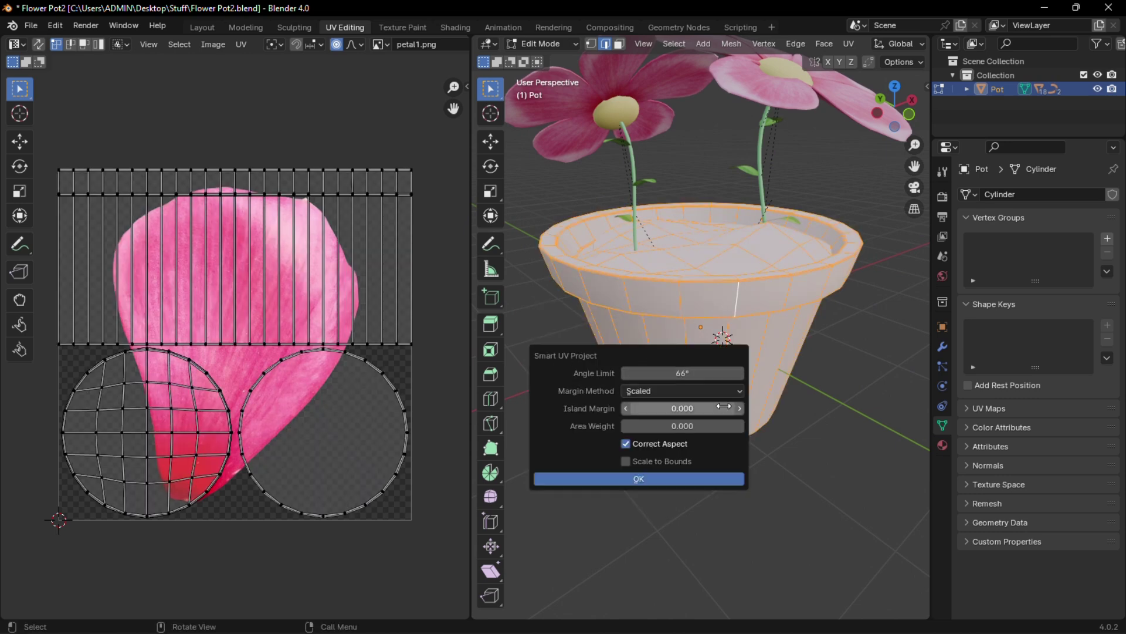
key("Return")
key("Return")
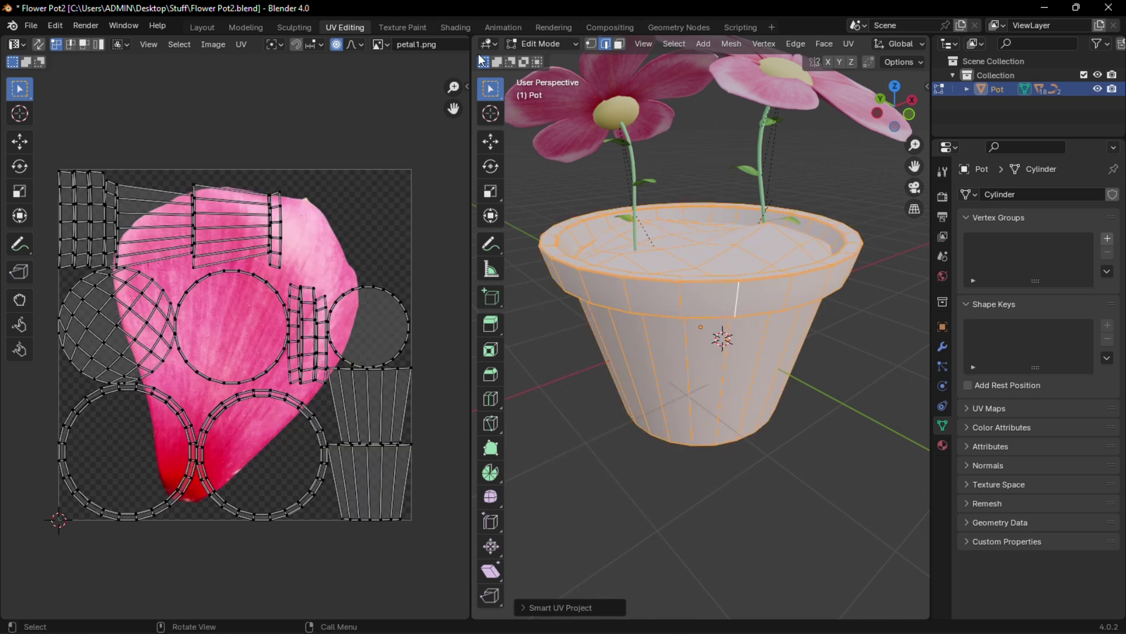
Rename the pot's material to Pot2 diffuse in the Shading workspace
left_click(455, 27)
double_click(566, 377)
type("Pot2 diffuse")
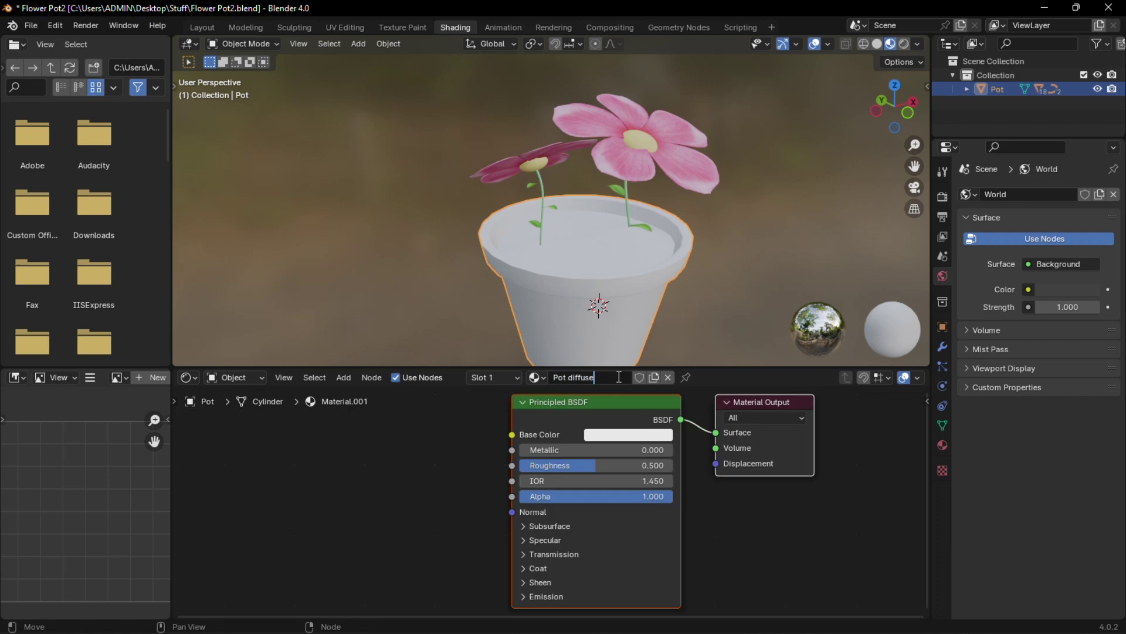
key("Left")
key("Left")
key("Left")
key("Left")
key("Left")
key("Left")
key("Left")
key("Left")
type("2")
key("Return")
Add a Noise Texture feeding a Color Ramp and connect it to the pot material's Base Color
middle_click_drag(392, 462, 440, 470)
key("shift+a")
type("noise")
key("Return")
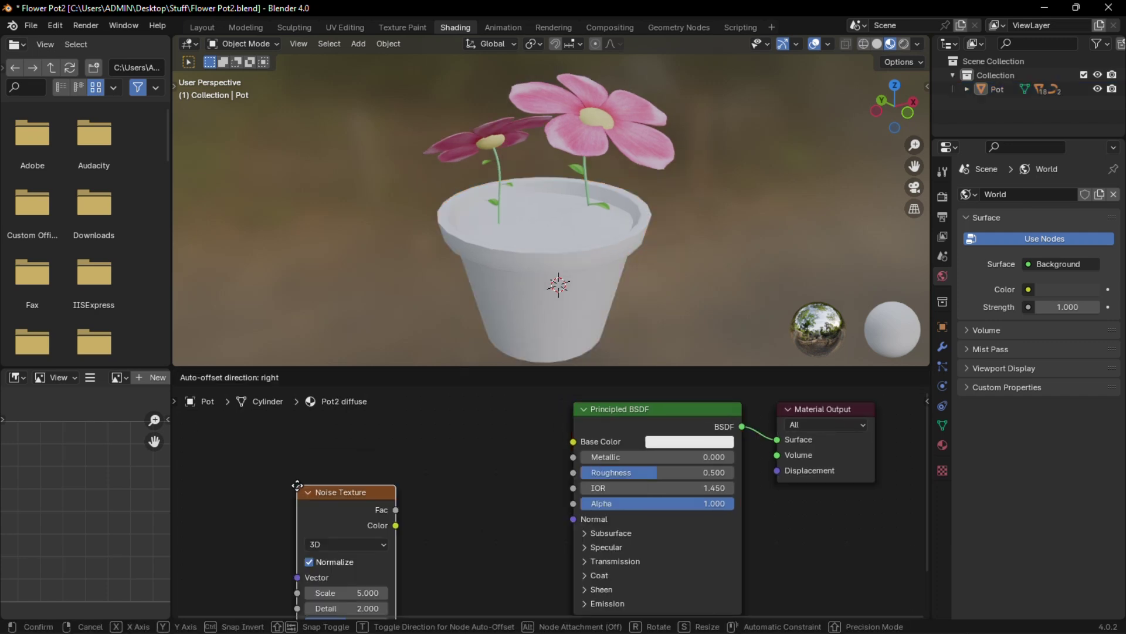
left_click(270, 428)
left_click_drag(369, 467, 431, 468)
key("Return")
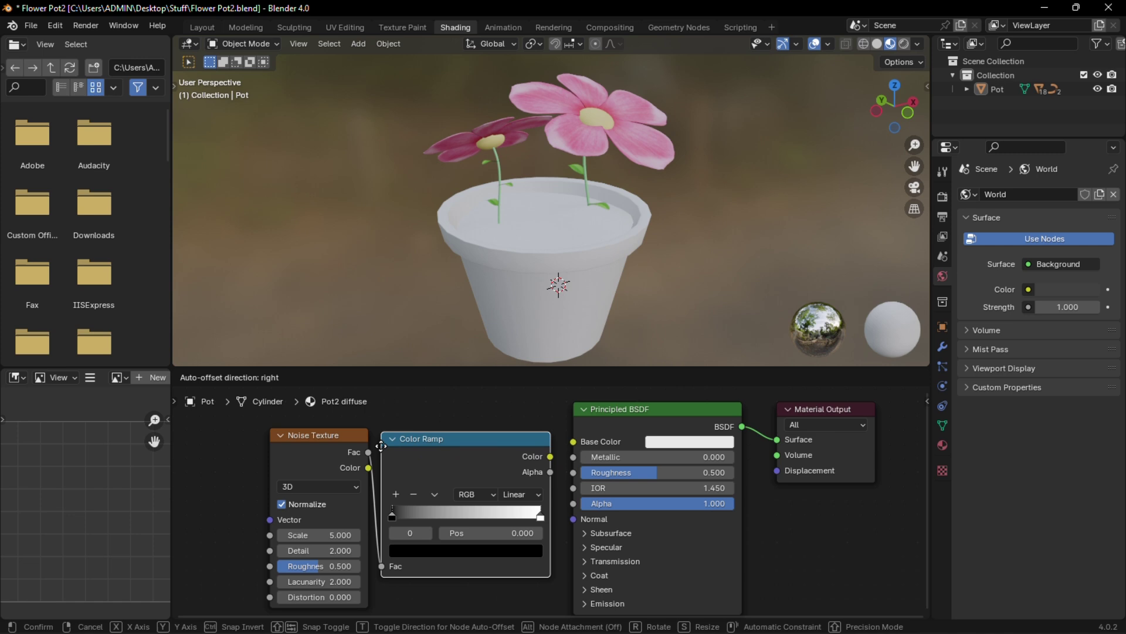
left_click(555, 458)
Add Texture Coordinate and Mapping nodes to the Noise Texture and set the mapping type to Vector
middle_click_drag(243, 513, 450, 509)
key("ctrl+t")
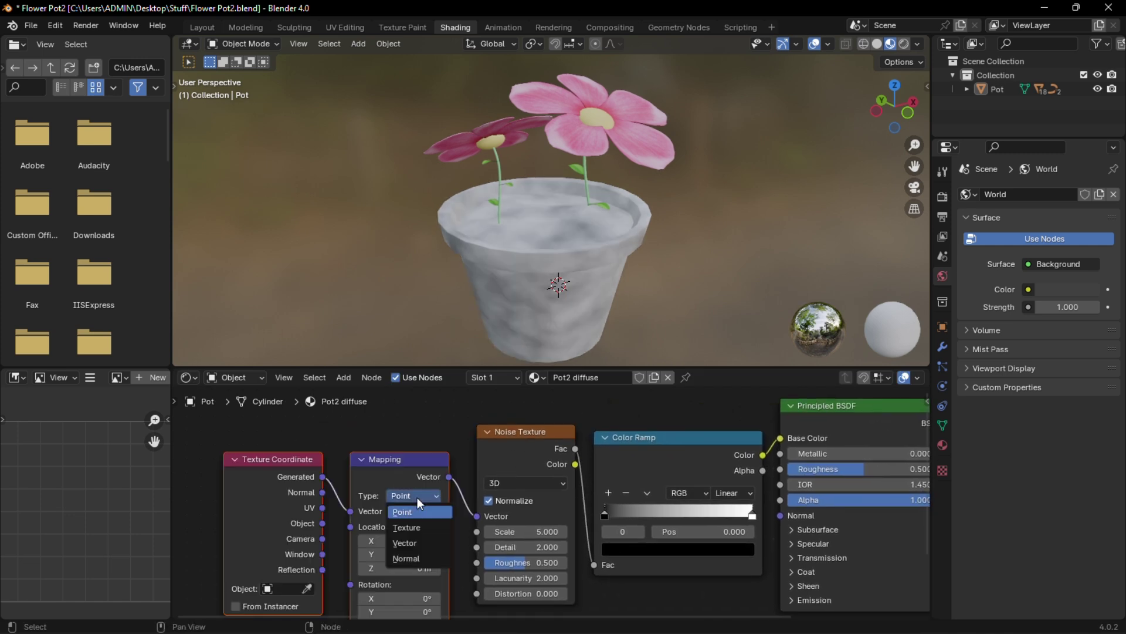
left_click(417, 497)
left_click(412, 548)
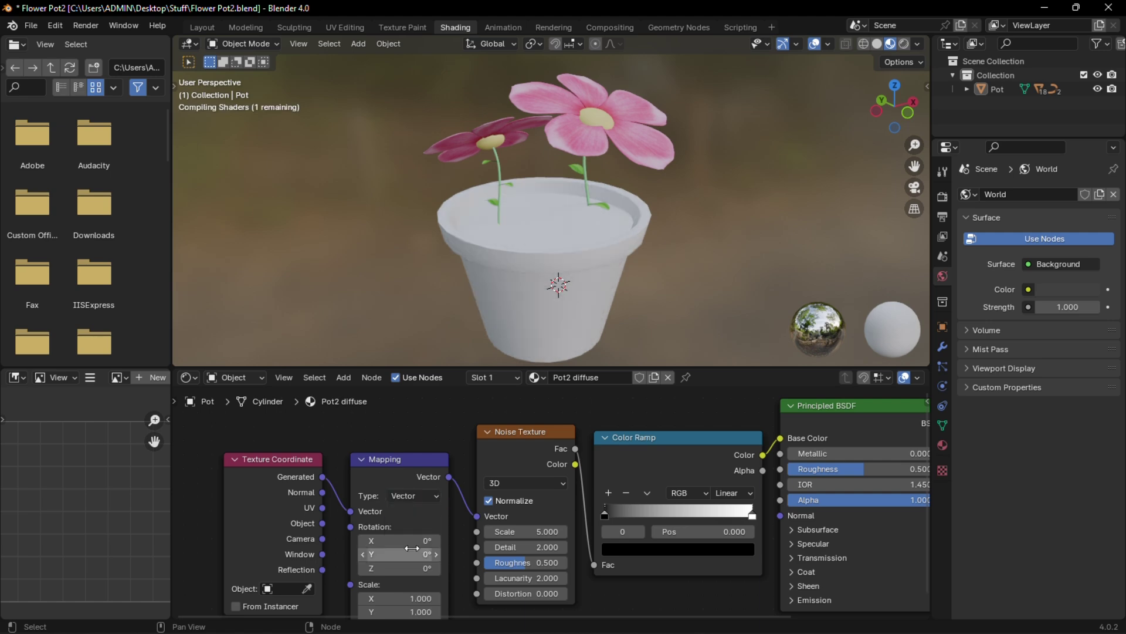
Give the Color Ramp a salmon terracotta end color and set the Noise Texture's roughness to 0.425
middle_click_drag(657, 528, 611, 521)
left_click(706, 509)
left_click(632, 541)
left_click(615, 411)
left_click_drag(696, 364, 710, 253)
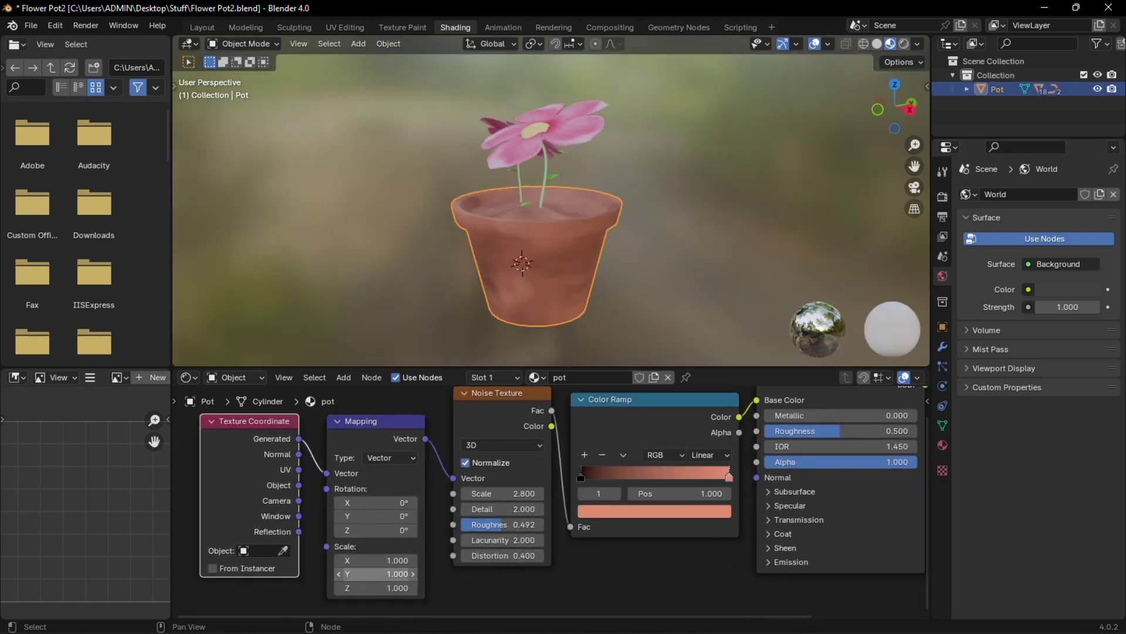
left_click_drag(508, 529, 498, 530)
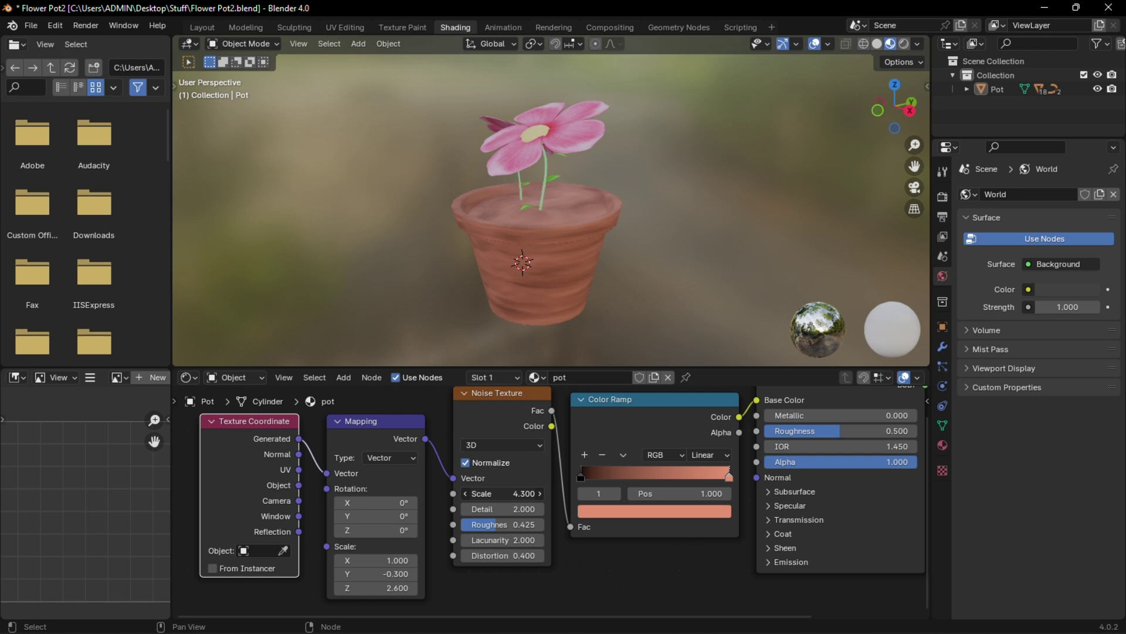
Add a second material slot to the pot, duplicate the pot material into it and name the copy soil
left_click(942, 445)
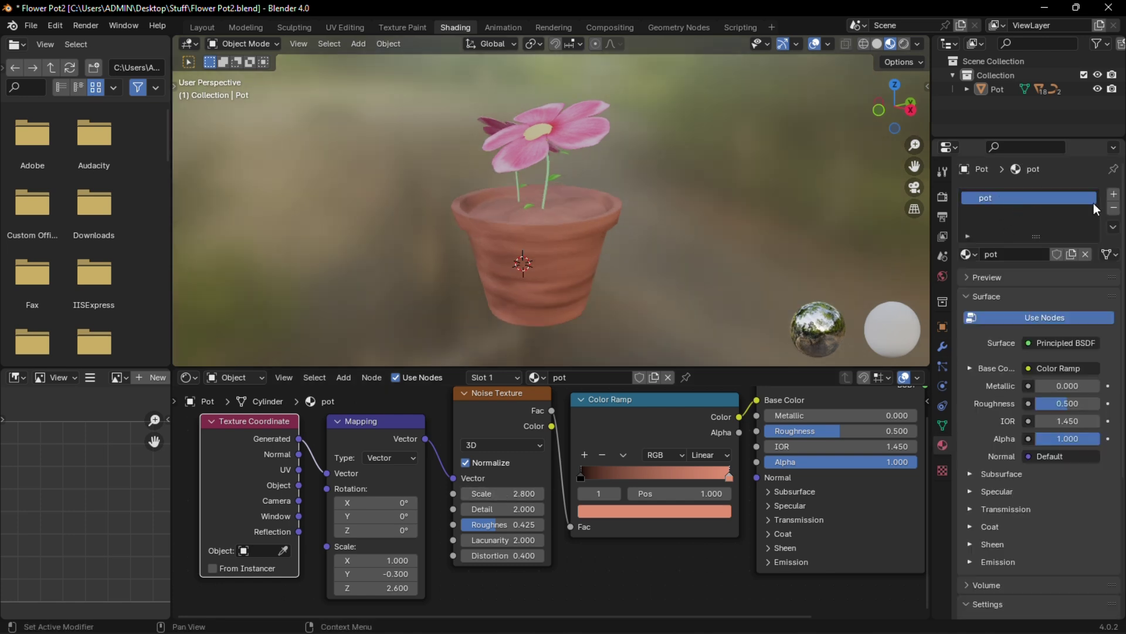
left_click(1113, 194)
left_click(968, 282)
left_click(839, 358)
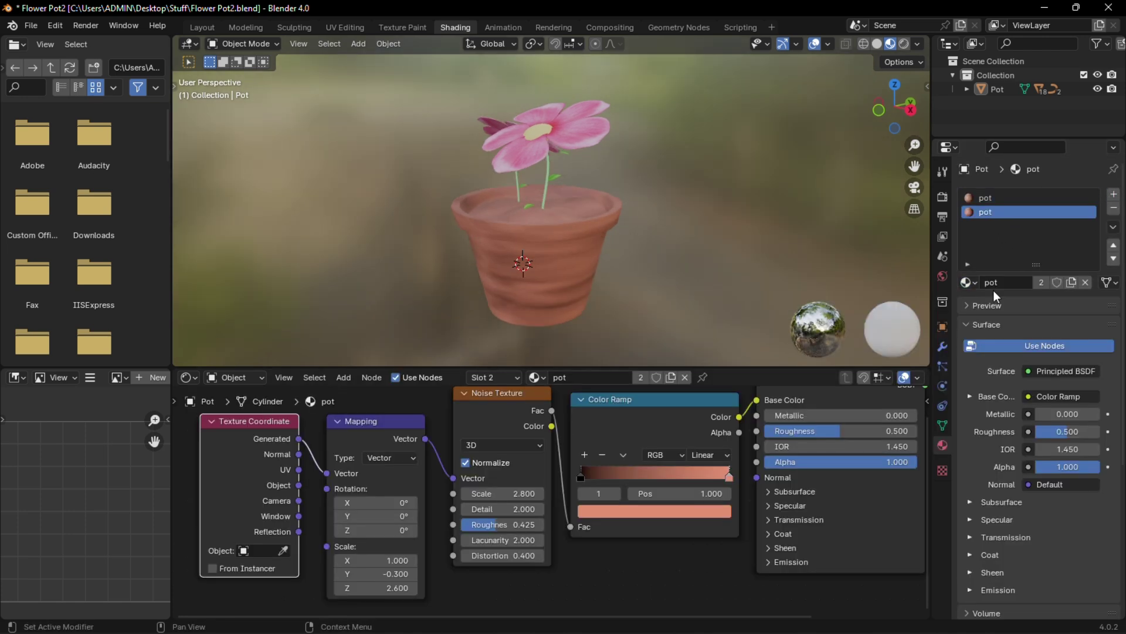
left_click(1071, 284)
type("soil")
key("Return")
Select the faces of the soil surface inside the pot and assign the soil material to them
key("Tab")
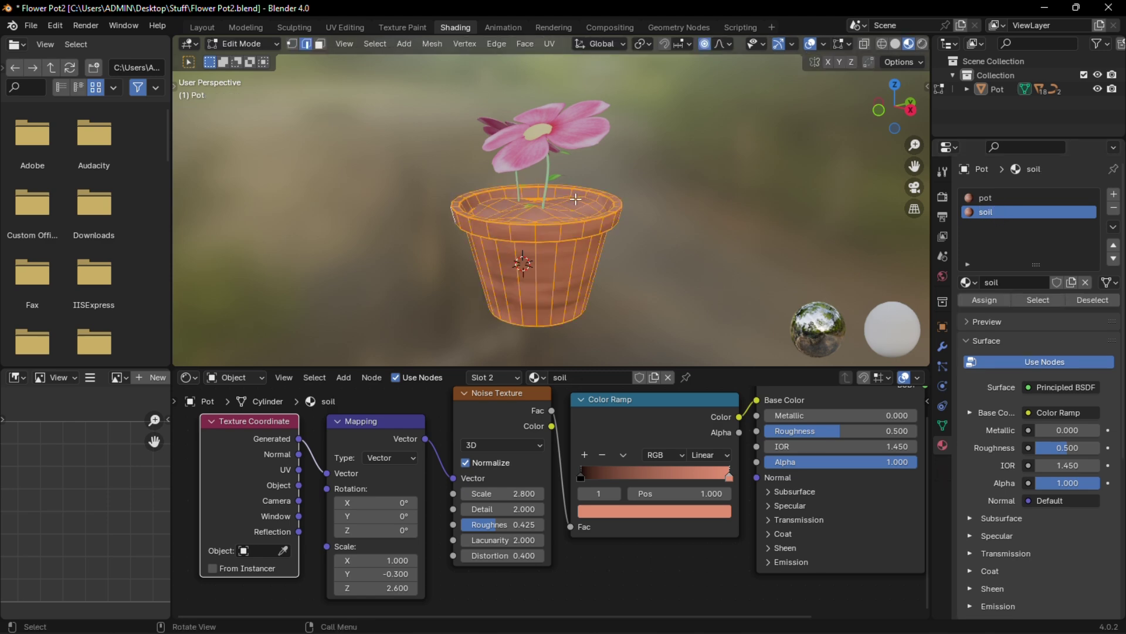
scroll(522, 200, "up", 4)
middle_click_drag(516, 199, 593, 213)
key("3")
left_click(434, 206)
left_click(649, 259, "ctrl+shift")
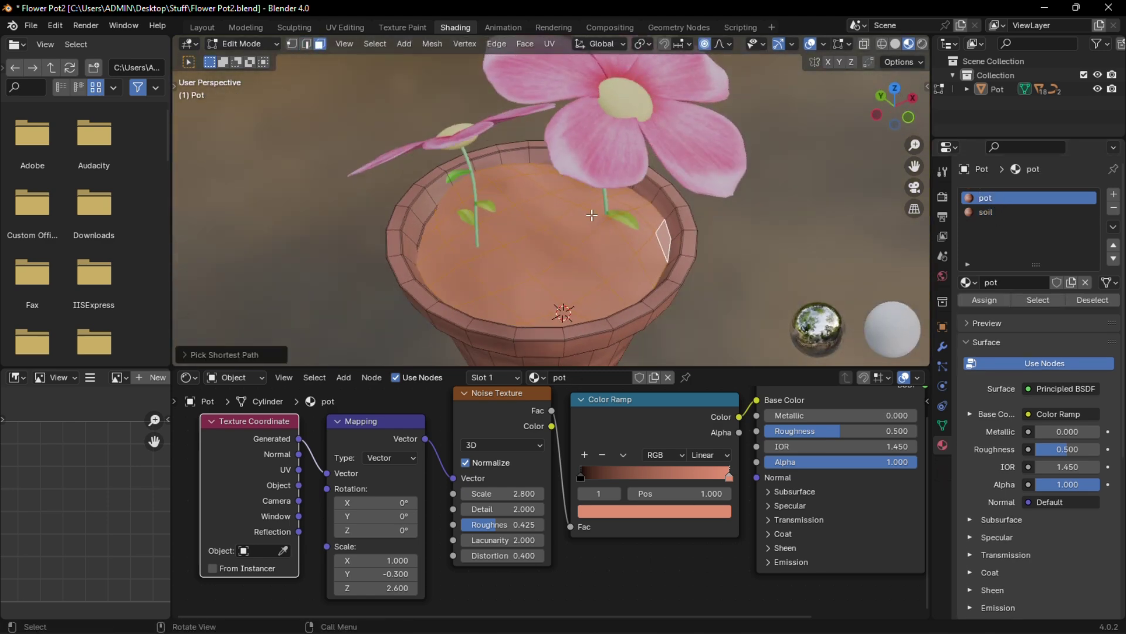
left_click(989, 214)
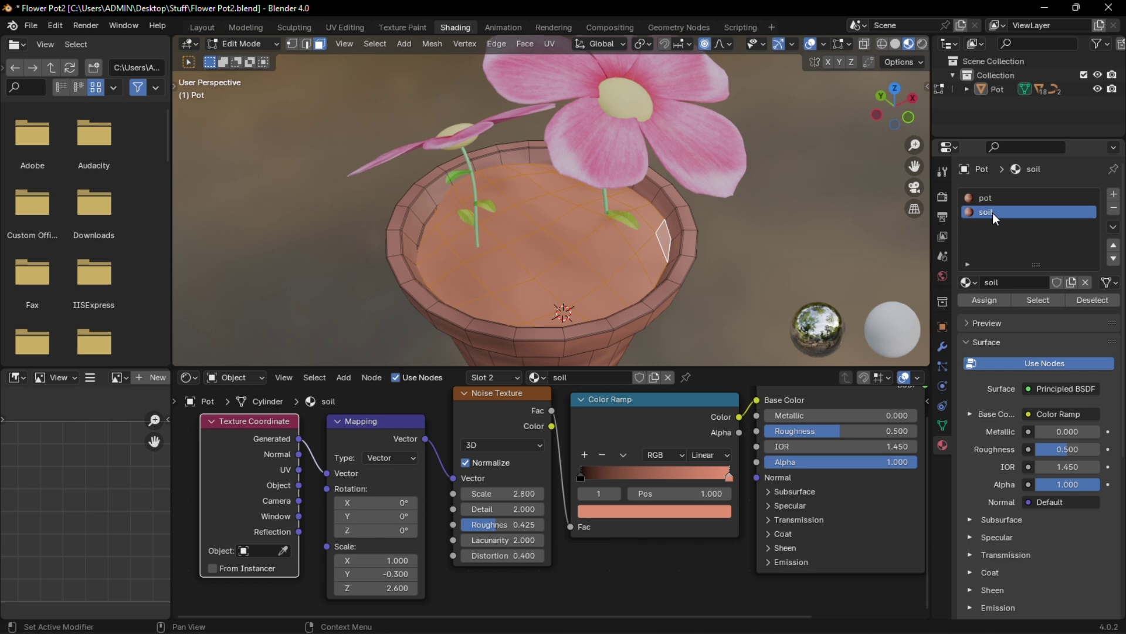
key("Tab")
Darken the soil material's Color Ramp end color and set its Noise Texture scale to 4.9
left_click(727, 480)
left_click(712, 514)
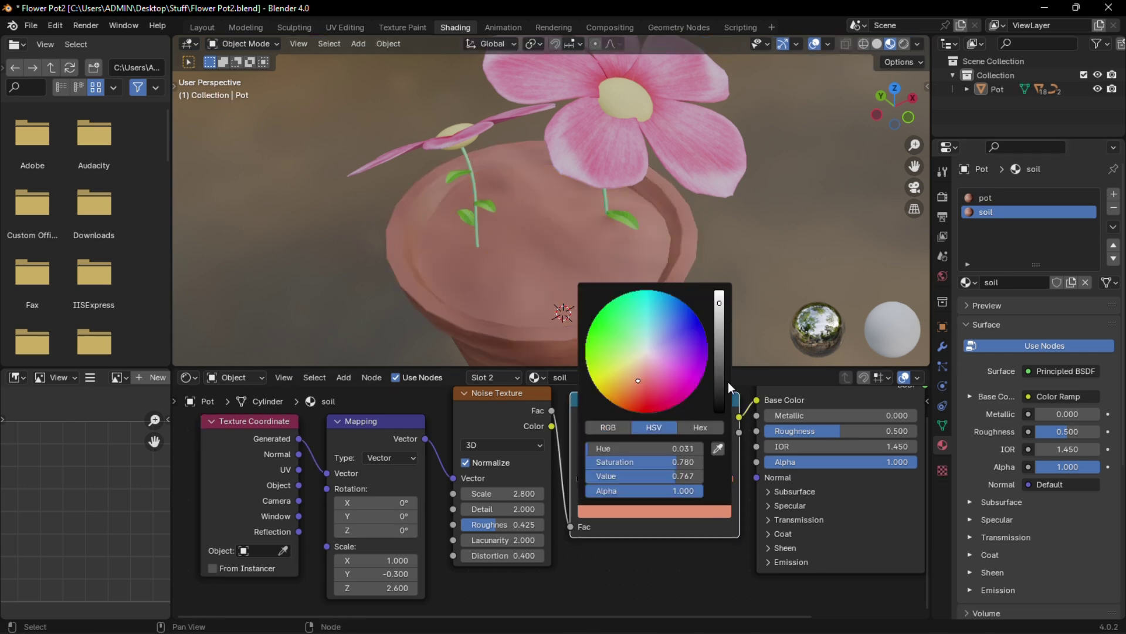
left_click_drag(720, 307, 719, 333)
left_click_drag(501, 494, 511, 494)
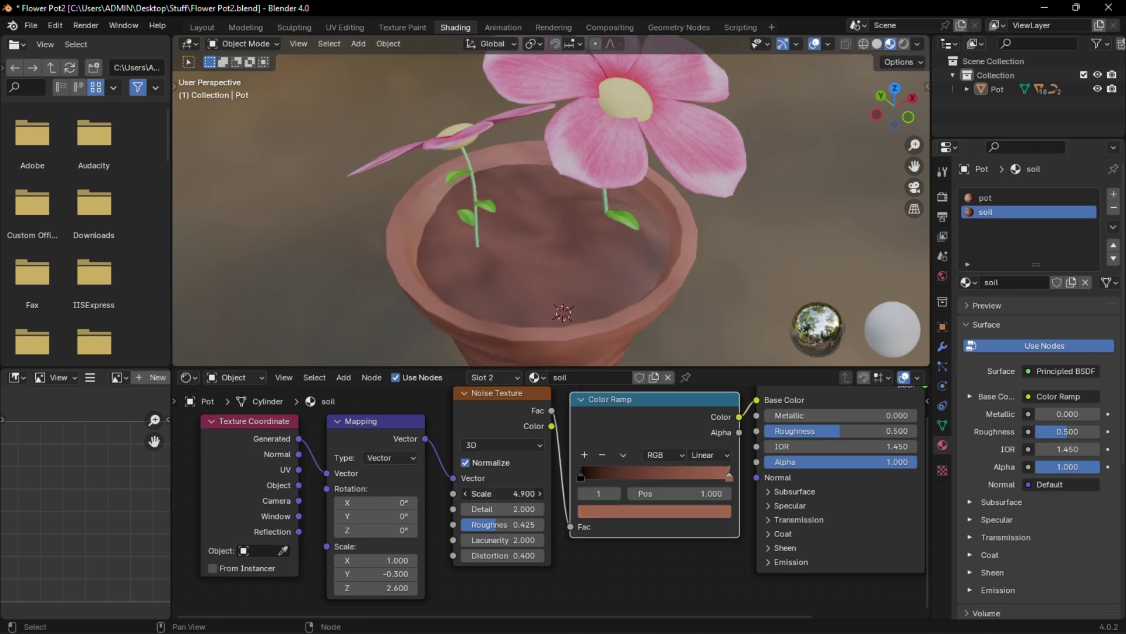
Add an Image Texture node to the pot material in the empty area above its existing nodes
scroll(666, 270, "down", 3)
middle_click_drag(663, 296, 666, 269)
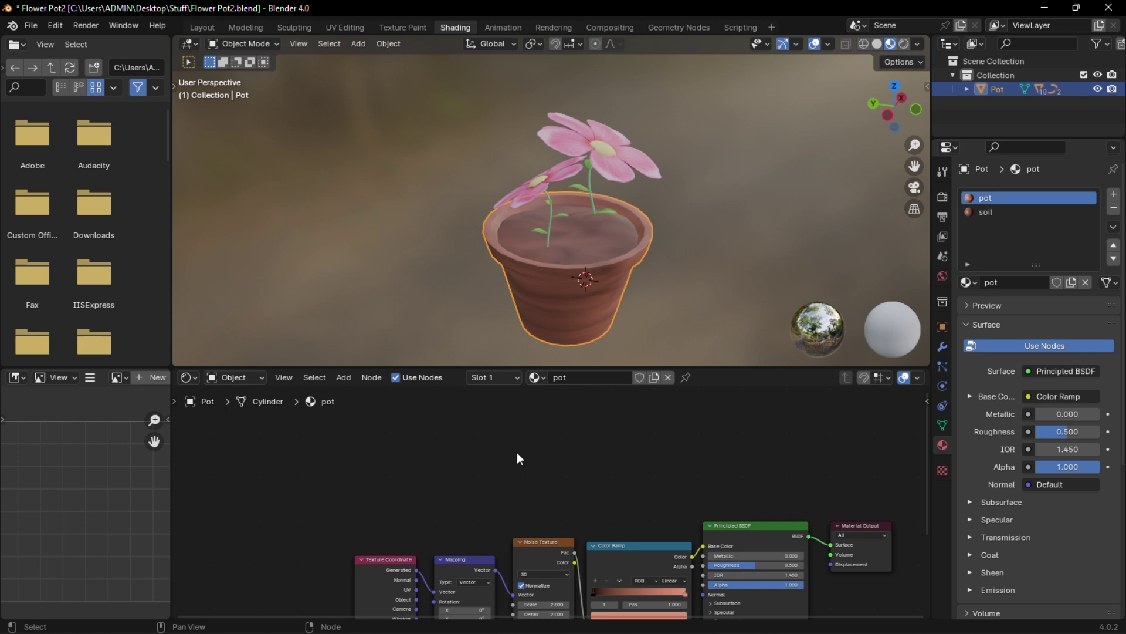
key("shift+a")
type("im")
key("Return")
left_click(502, 427)
scroll(547, 436, "up", 4)
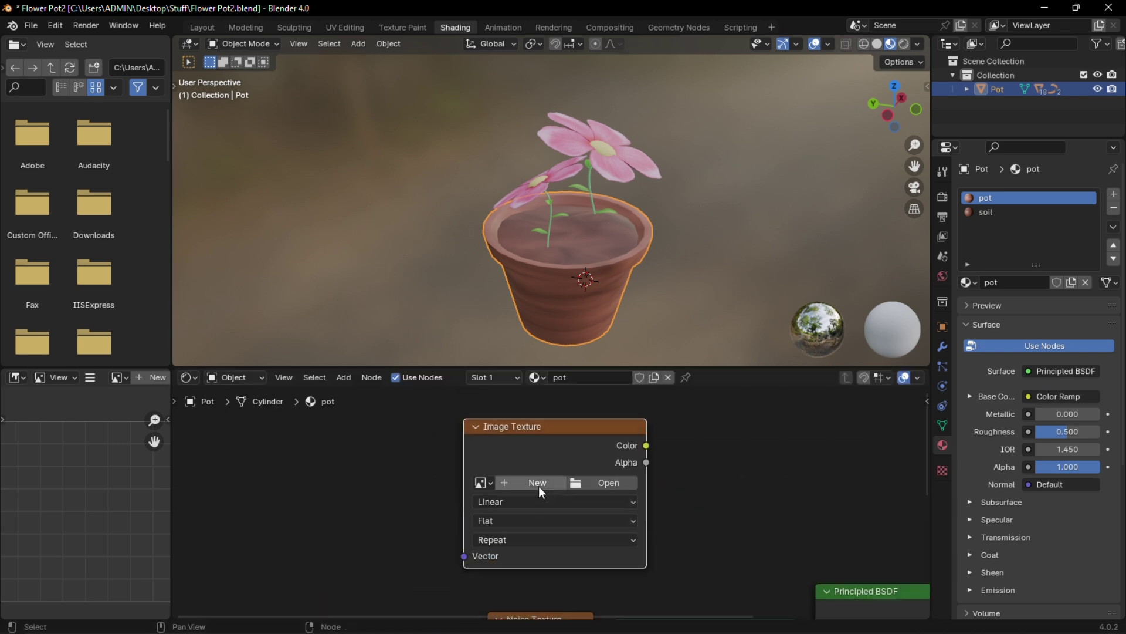
Create a new image named Pot2 diffuse in the Image Texture node
left_click(538, 485)
double_click(596, 488)
type("Pot diffus")
left_click(551, 614)
scroll(573, 561, "down", 1)
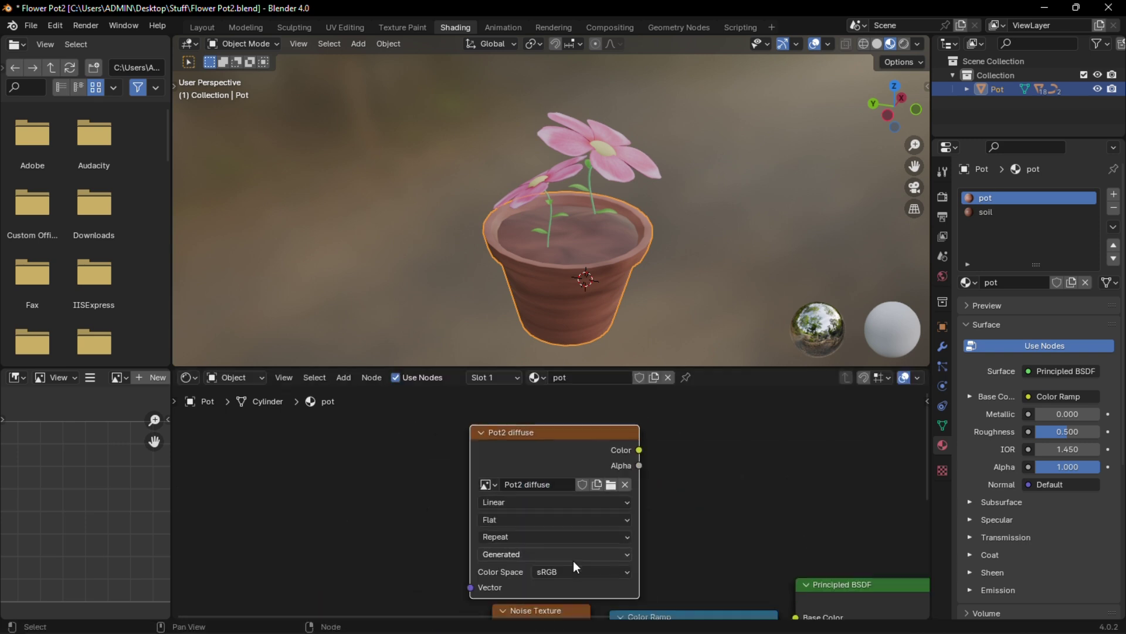
Copy the Pot2 diffuse image node from the pot material into the soil material
left_click_drag(598, 437, 590, 429)
key("ctrl+c")
left_click(983, 213)
key("ctrl+v")
left_click_drag(489, 479, 505, 491)
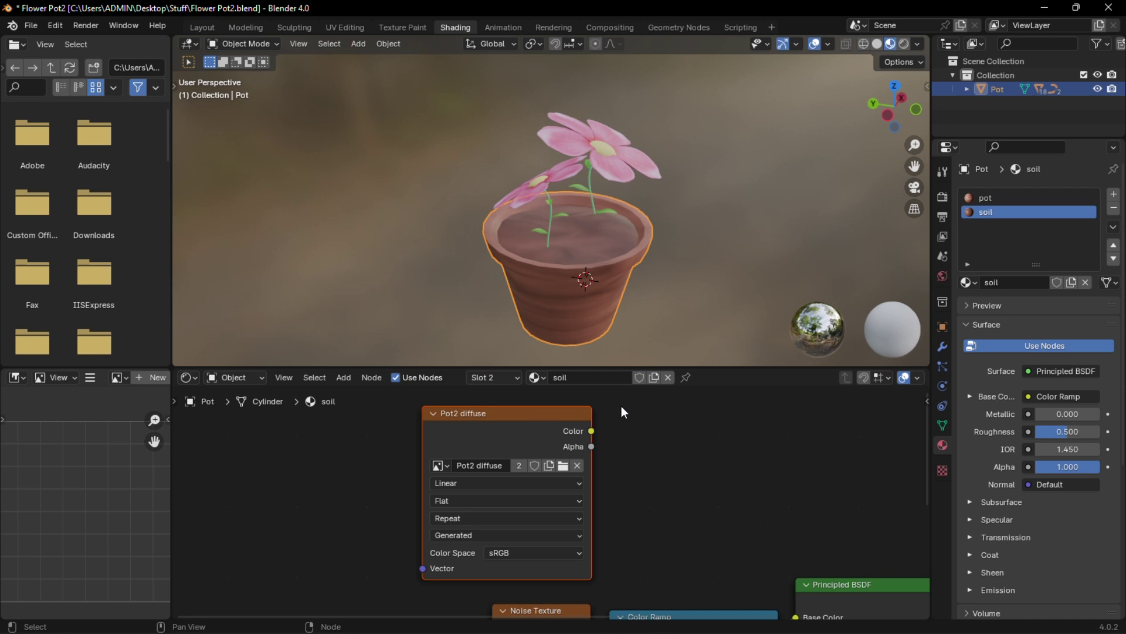
left_click(993, 198)
scroll(709, 448, "down", 4)
key("alt+a")
key("ctrl+shift+z")
key("ctrl+shift+z")
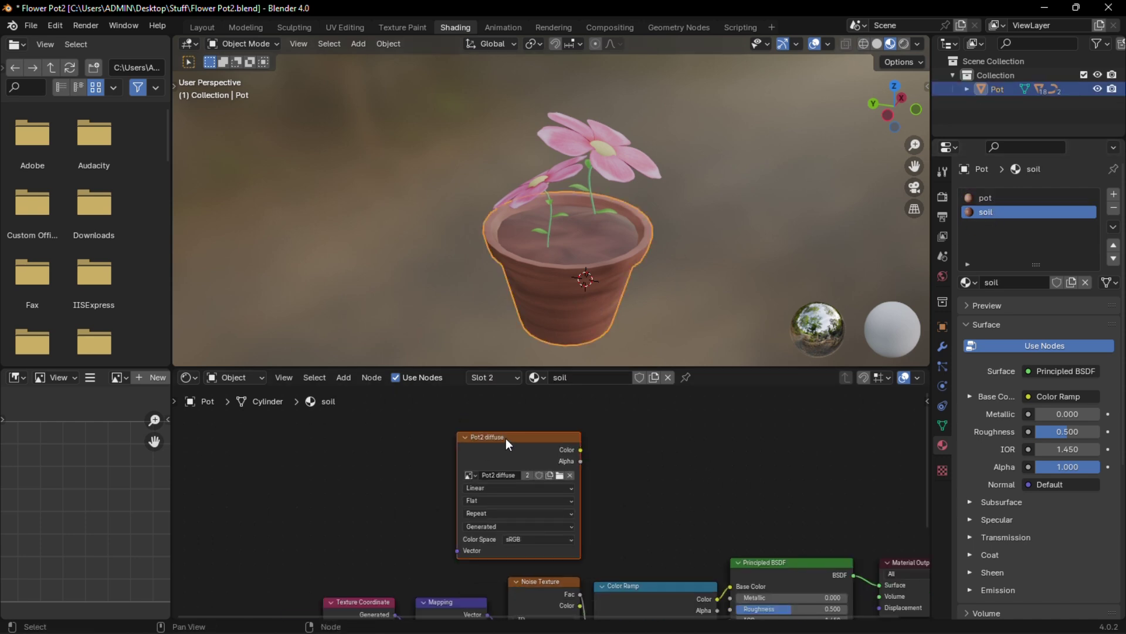
Switch the render engine to Cycles
left_click(943, 197)
left_click(1073, 194)
left_click(1069, 241)
Set the bake type to Diffuse with only the Color contribution and bake the pot's materials to the image
scroll(1031, 434, "down", 5)
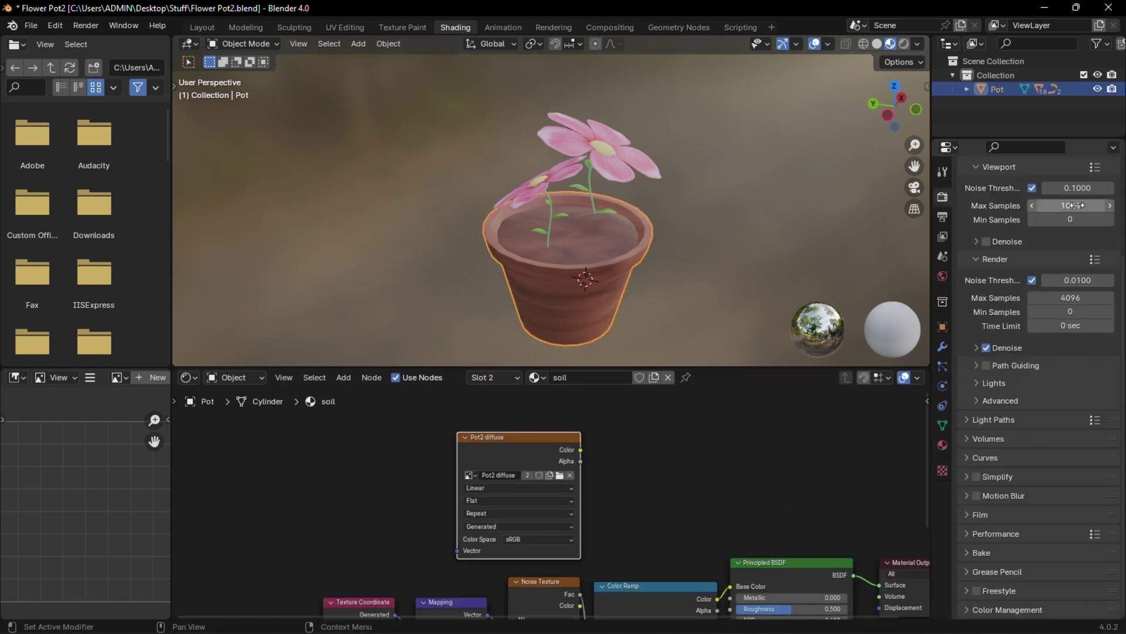
left_click(981, 552)
scroll(998, 536, "down", 6)
left_click(1067, 413)
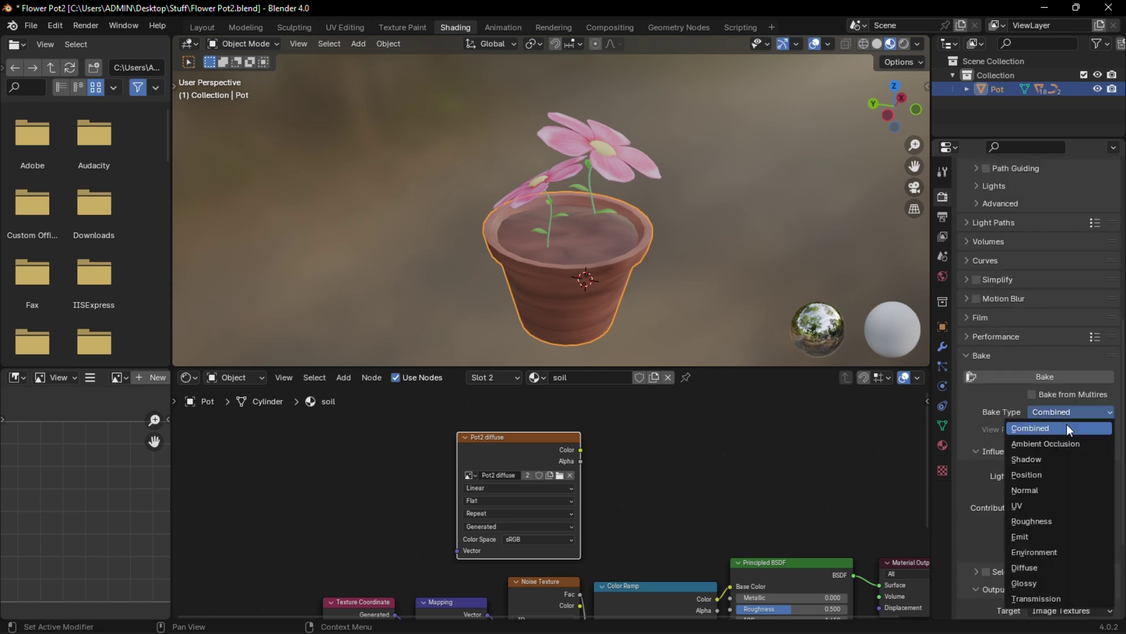
left_click(1037, 553)
left_click(1040, 474)
left_click(1040, 488)
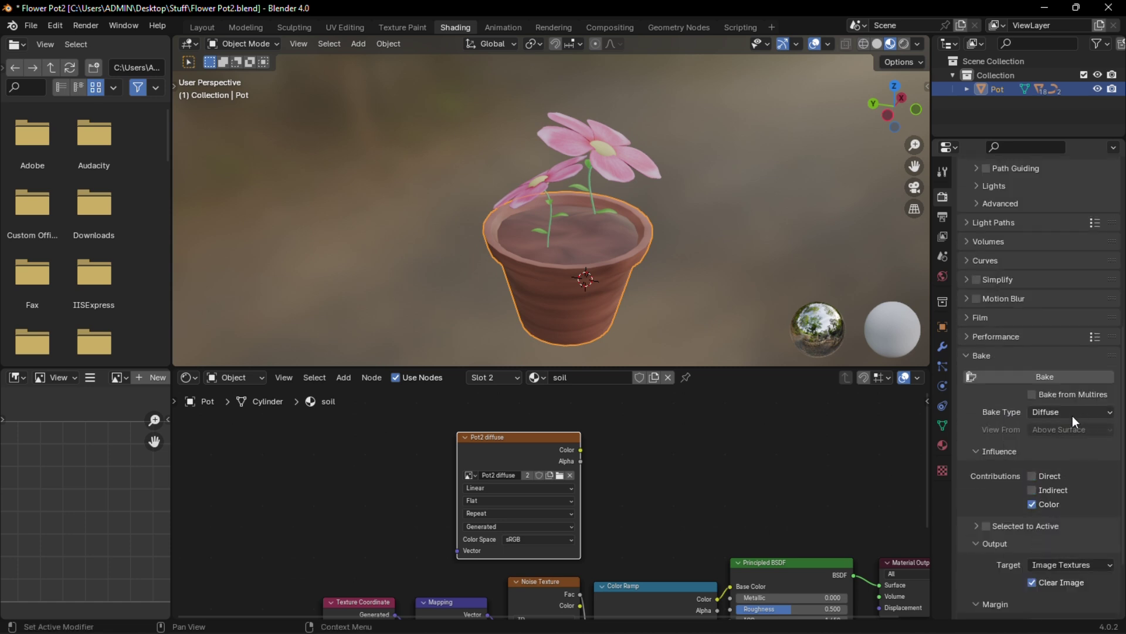
left_click(1070, 376)
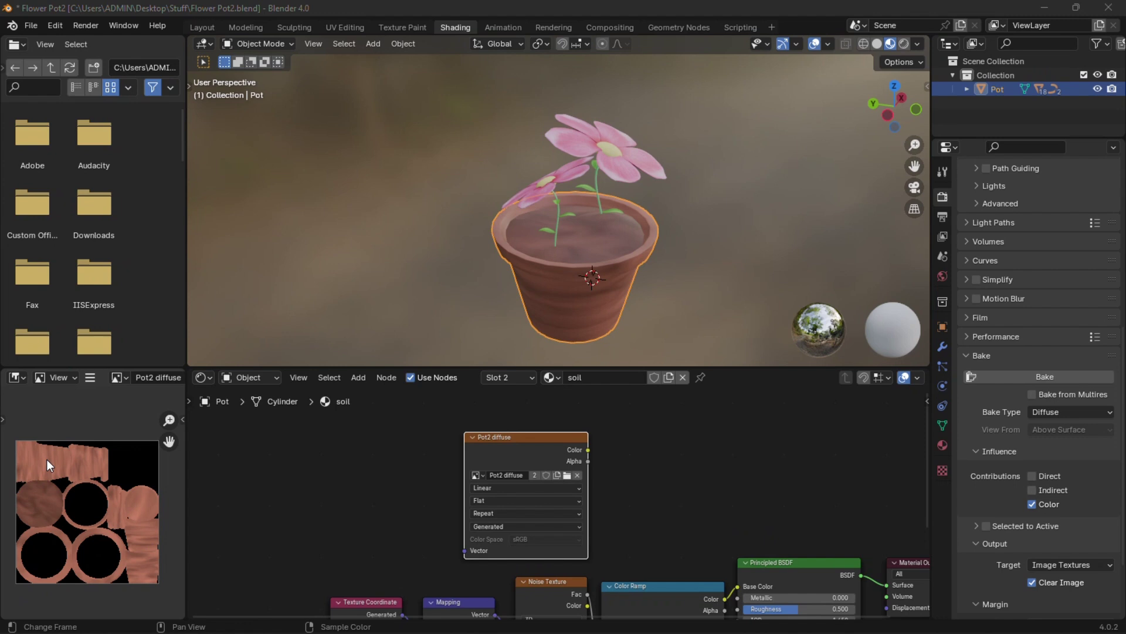
Delete the soil material's procedural texture nodes and connect the Pot2 diffuse color to the Principled BSDF's Base Color
scroll(551, 505, "down", 1)
middle_click_drag(676, 558, 663, 455)
left_click_drag(294, 505, 663, 555)
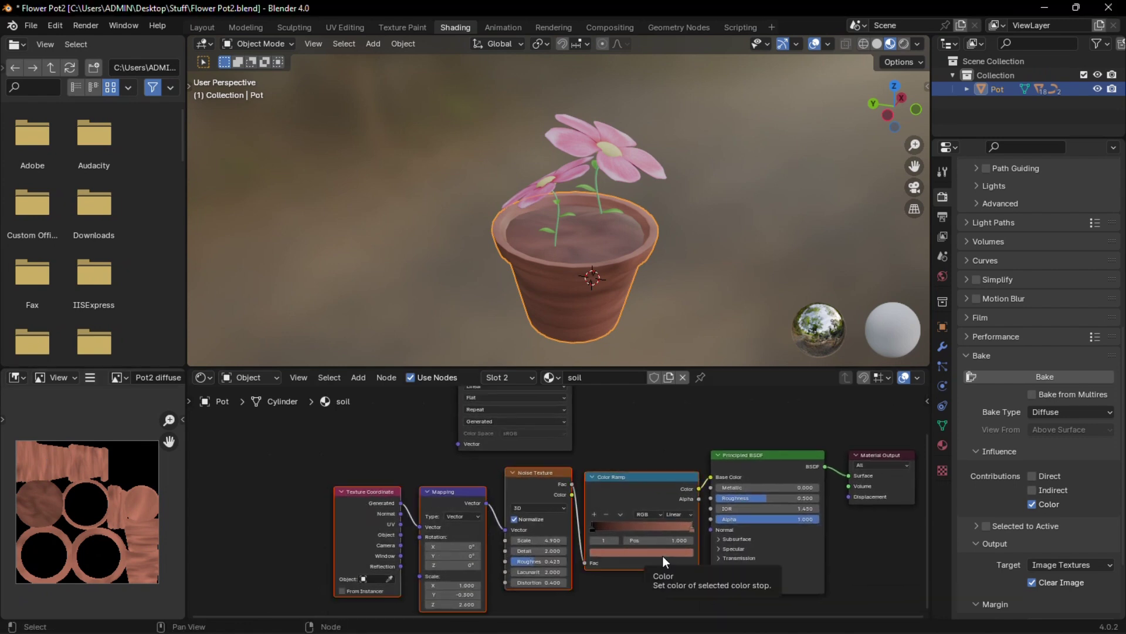
key("x")
middle_click_drag(546, 434, 527, 511)
left_click_drag(492, 418, 588, 539)
scroll(588, 538, "up", 5)
middle_click_drag(589, 538, 489, 446)
left_click_drag(643, 471, 642, 474)
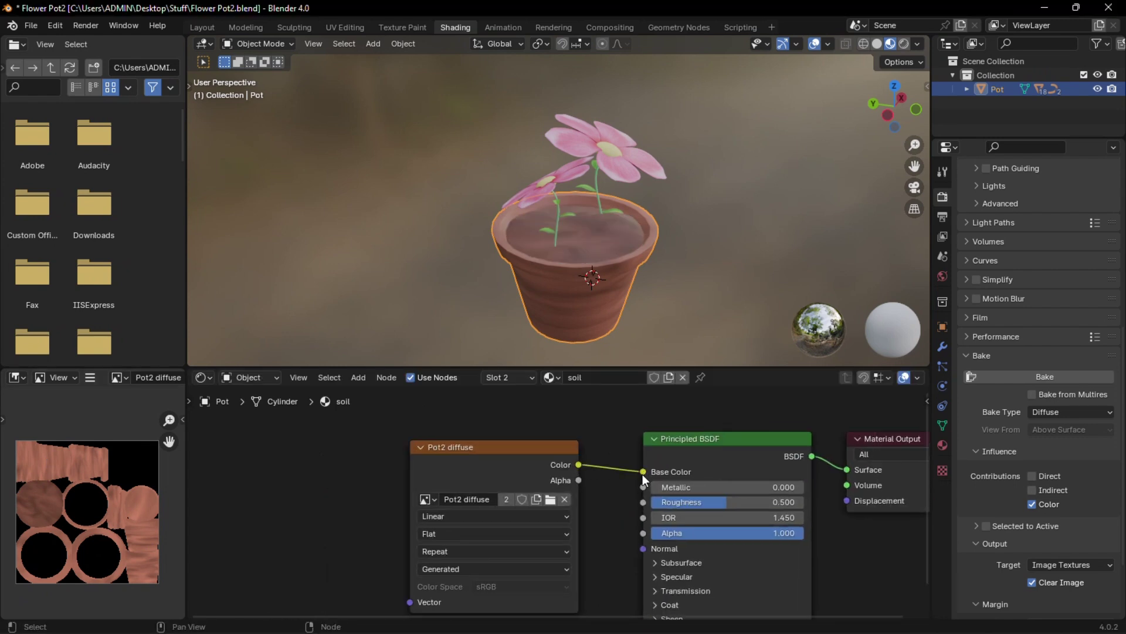
Replace the pot material's procedural texture nodes with the Pot2 diffuse image feeding Base Color
left_click(943, 445)
left_click(988, 198)
scroll(633, 492, "down", 5)
left_click_drag(281, 522, 663, 554)
key("x")
middle_click_drag(645, 457, 643, 555)
left_click_drag(566, 455, 692, 474)
scroll(716, 558, "up", 2)
Save the baked Pot2 diffuse image as a file
left_click(89, 378)
mouse_move(117, 406)
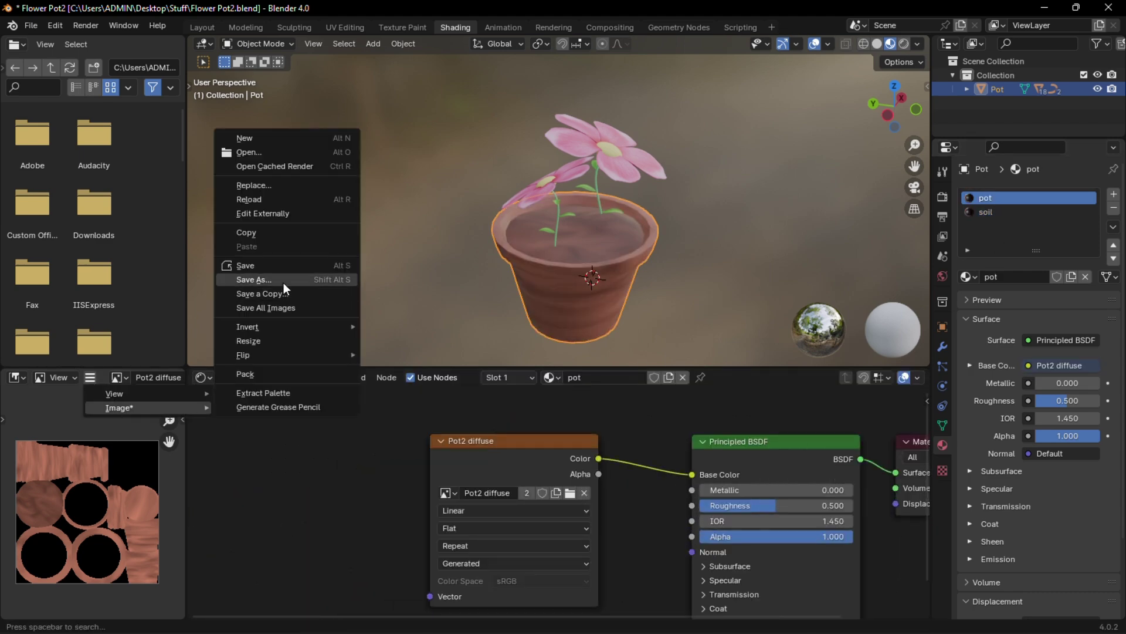